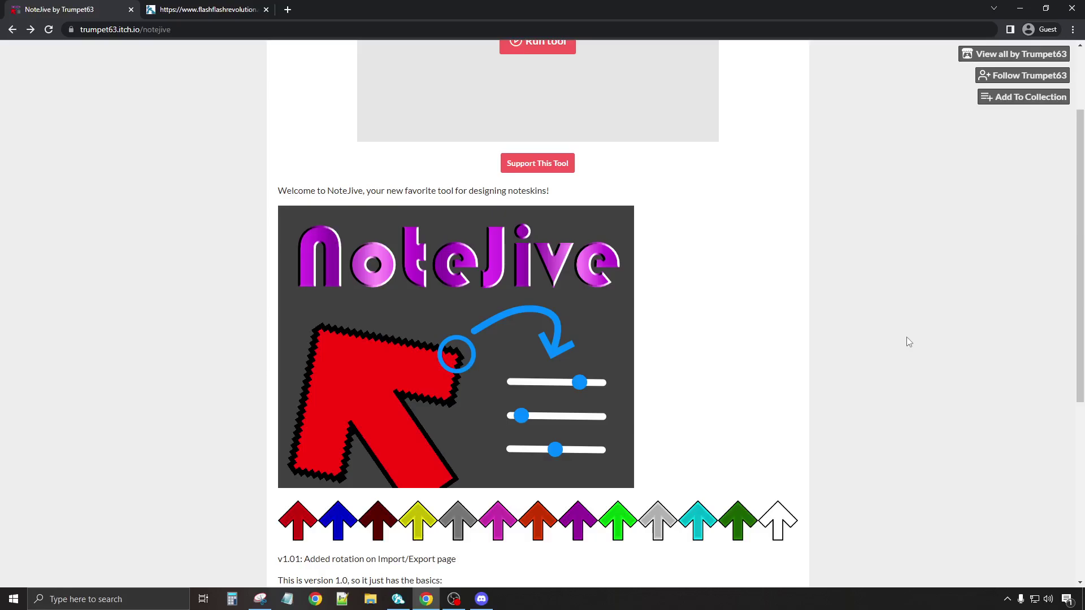
Step: Launch the NoteJive tool and set both arrow layers to bevel size 0, line width 0.031 and size 0.96
scroll(898, 311, "up", 2)
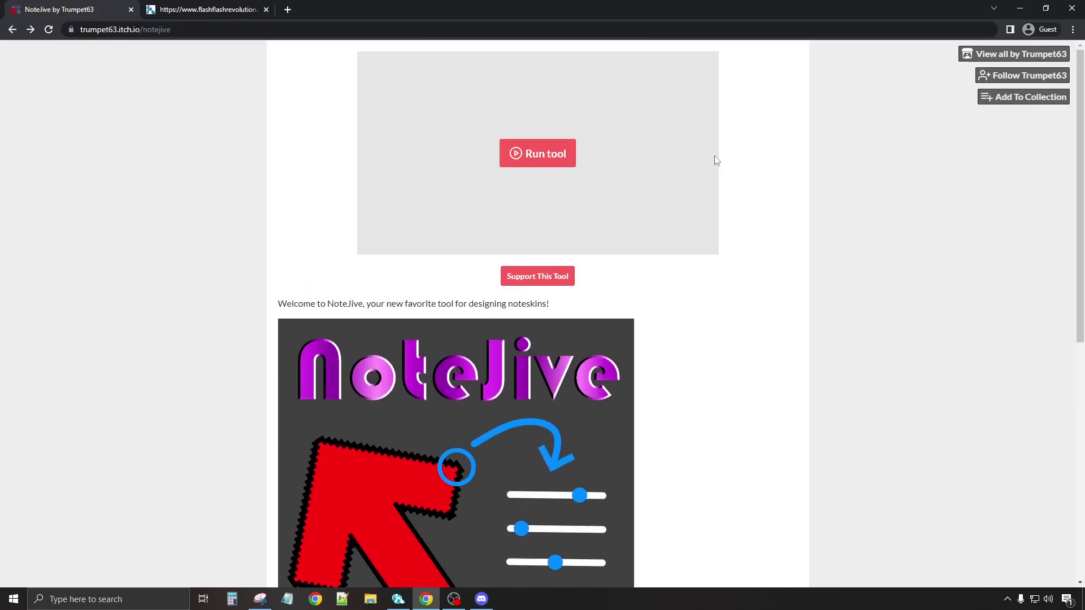
left_click(542, 155)
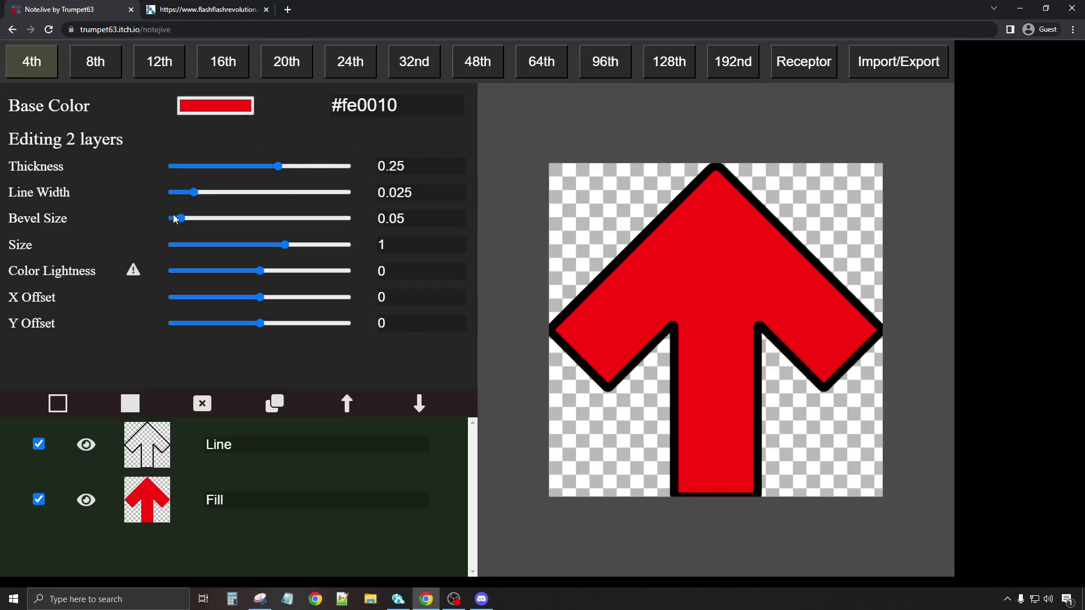
left_click_drag(181, 218, 117, 215)
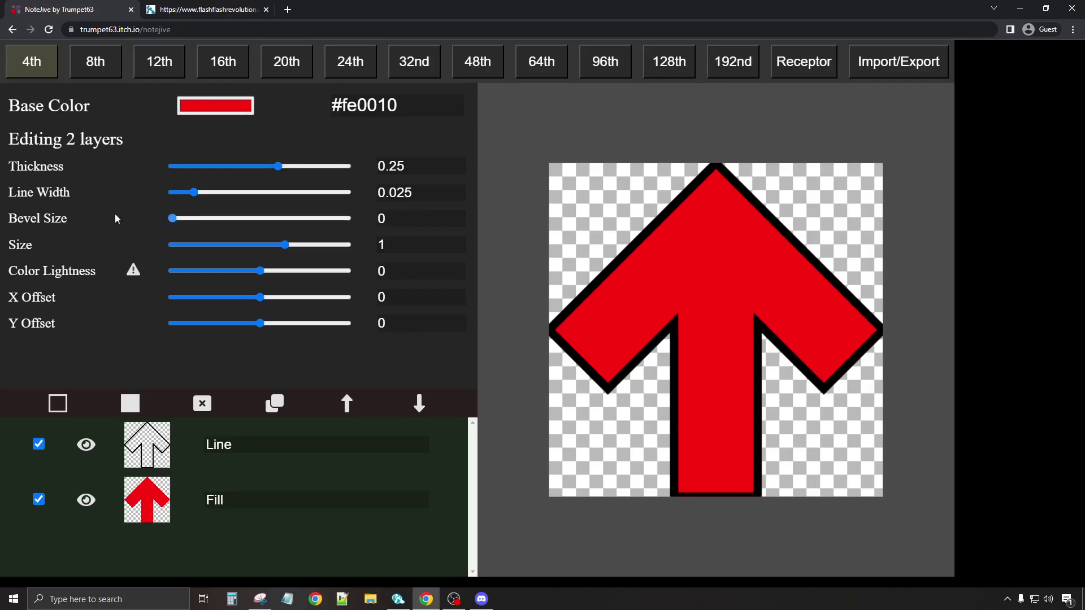
left_click_drag(288, 244, 282, 249)
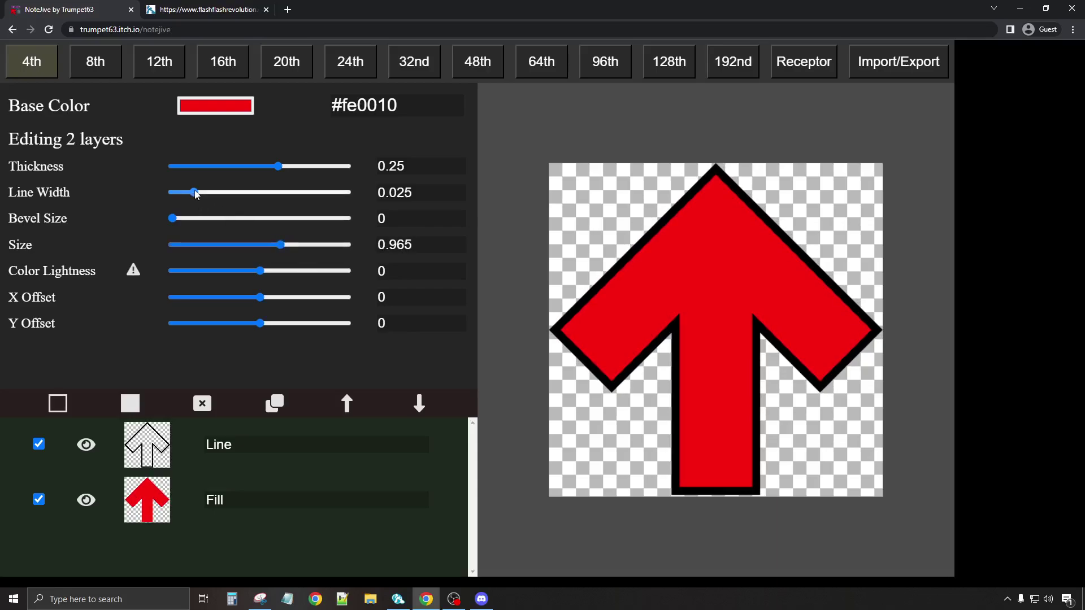
left_click_drag(194, 193, 201, 192)
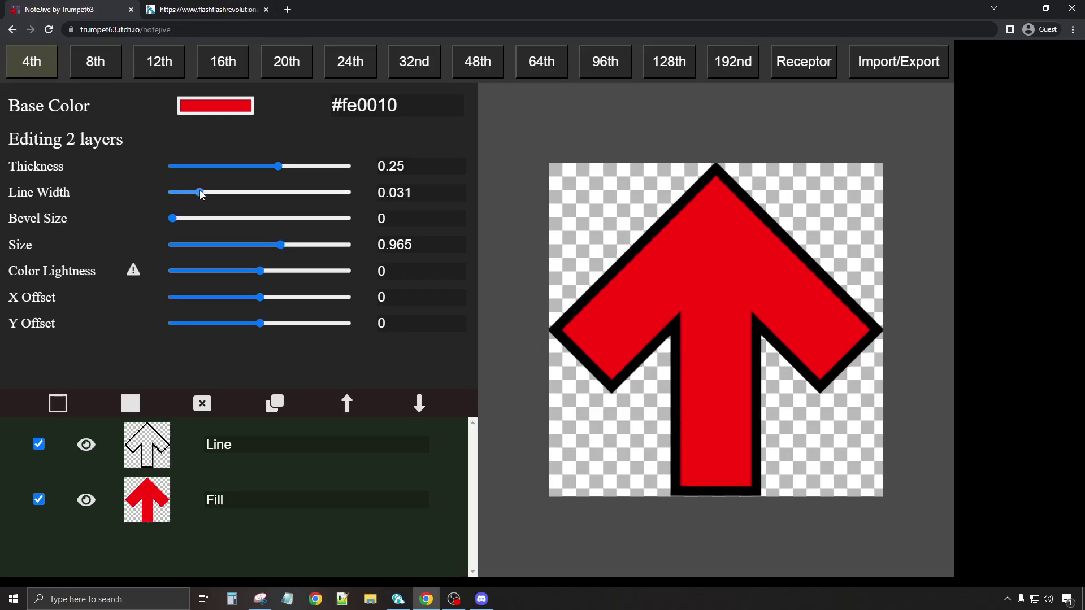
left_click_drag(282, 246, 280, 245)
Step: Set the Y offset of the two control points at the arrow's stem base to 0.01 on both layers
mouse_move(716, 575)
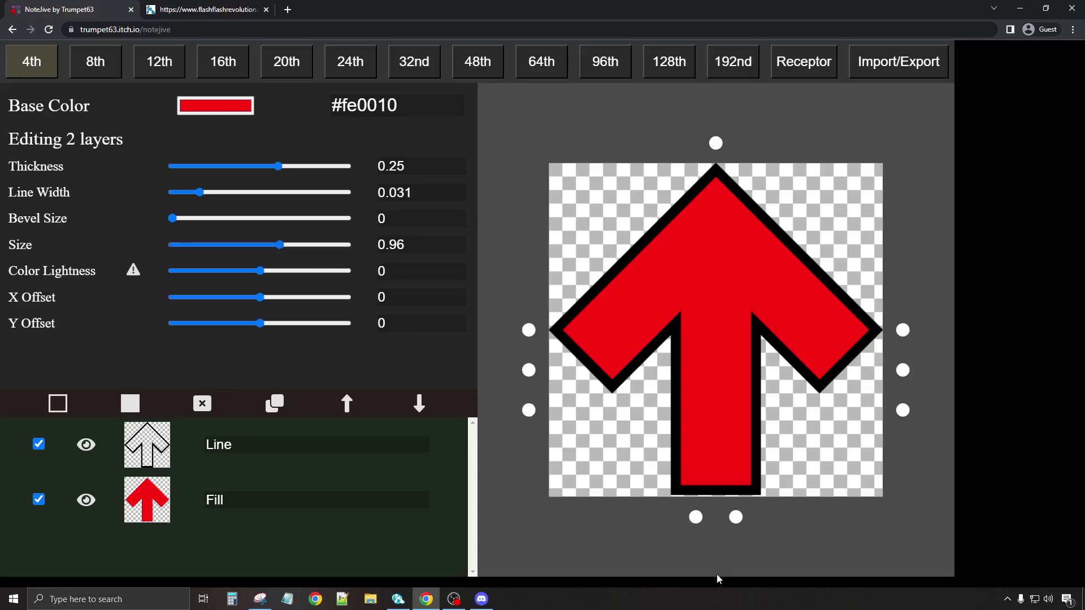
left_click(695, 517)
left_click(735, 517, "shift")
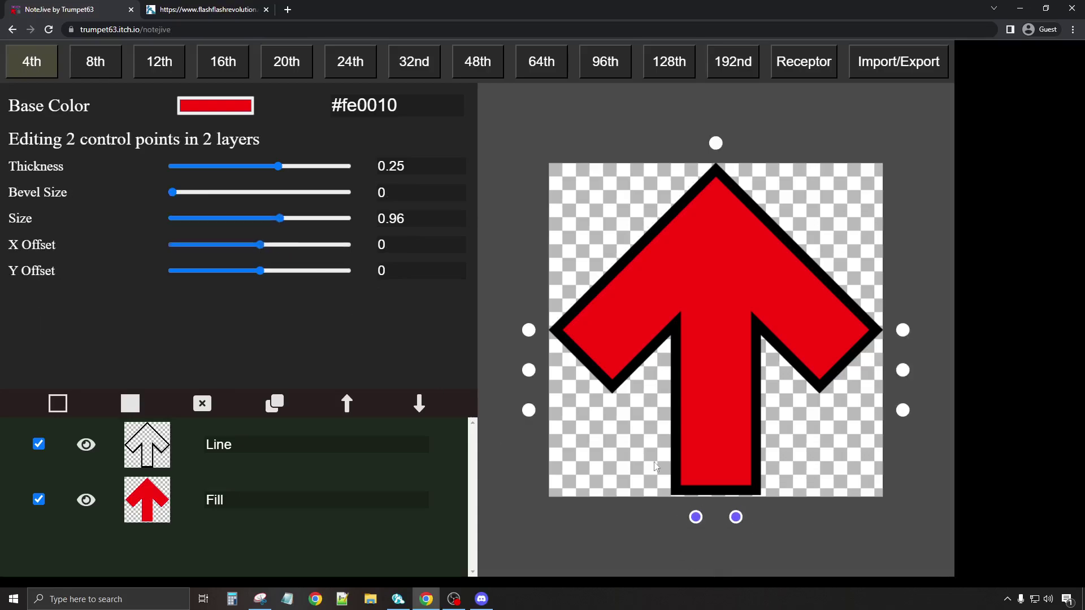
left_click_drag(260, 270, 261, 271)
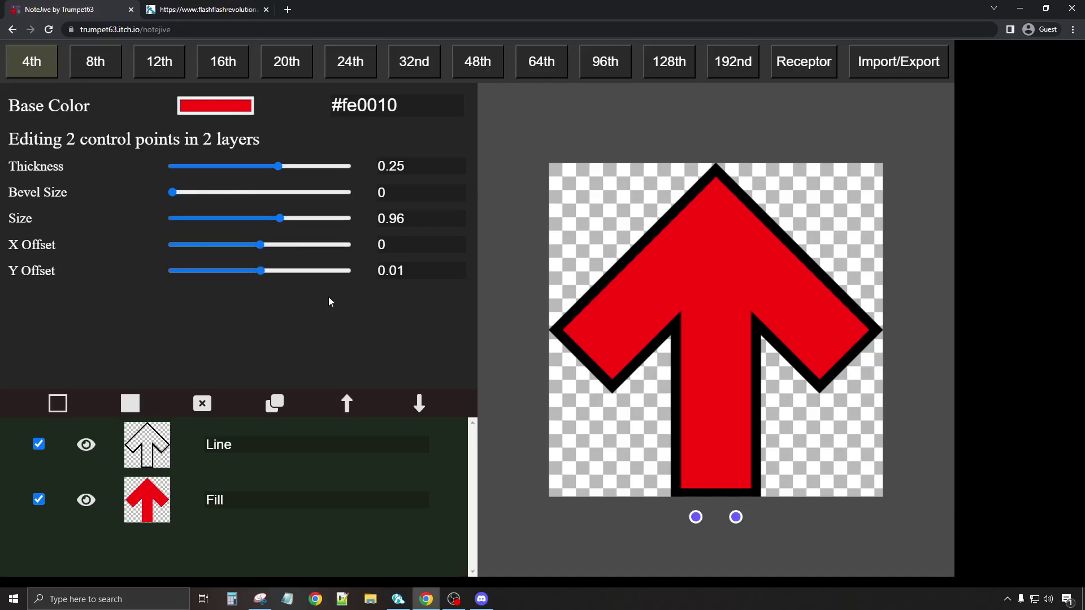
left_click(696, 517)
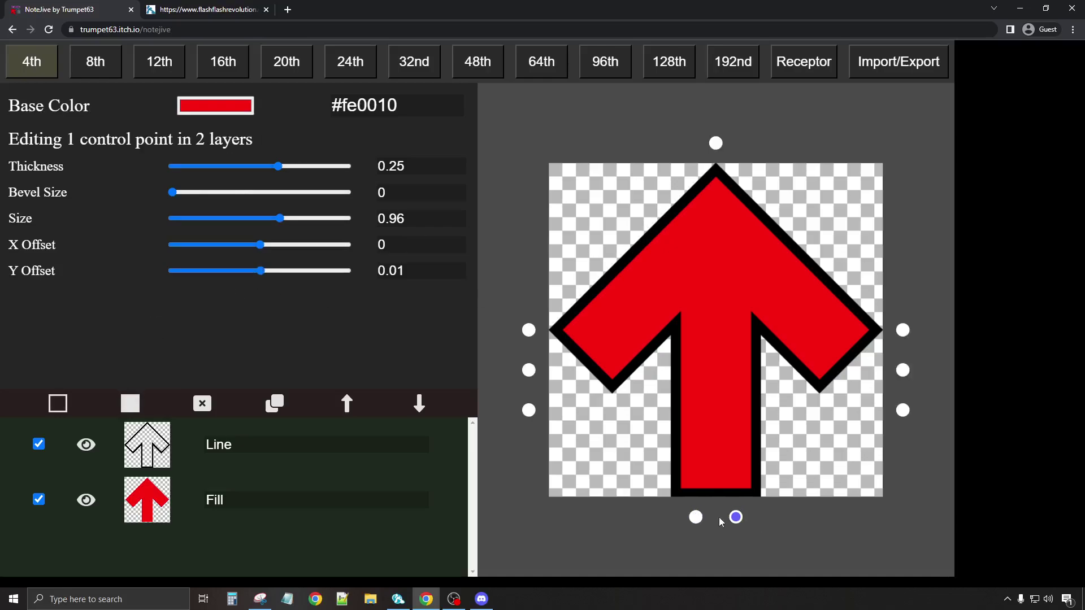
left_click(735, 517)
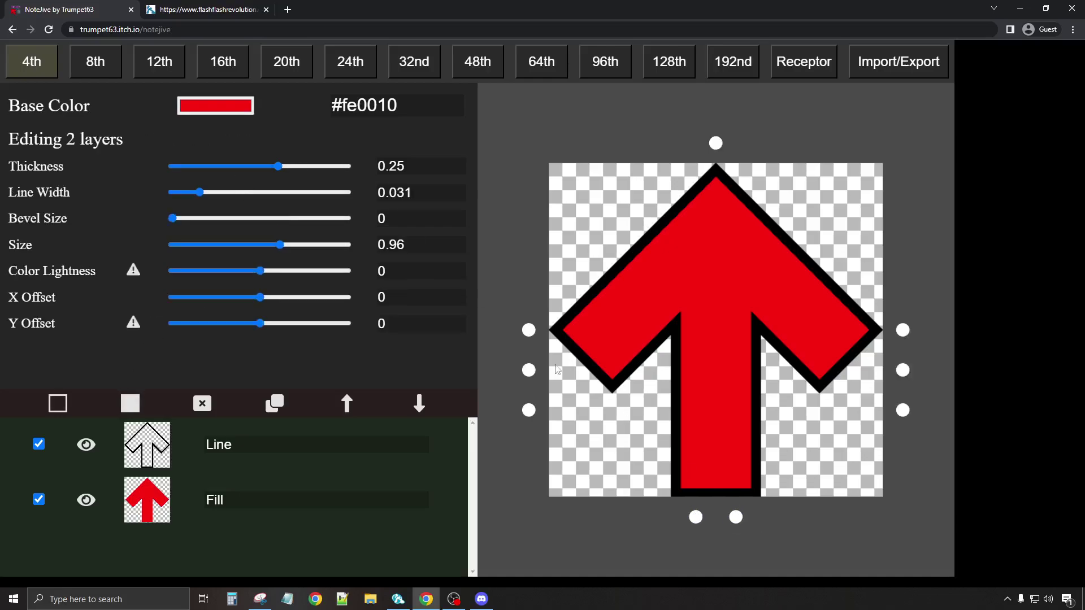
Step: Set the color lightness of only the Line layer to about -0.29 for a darker outline
left_click(39, 500)
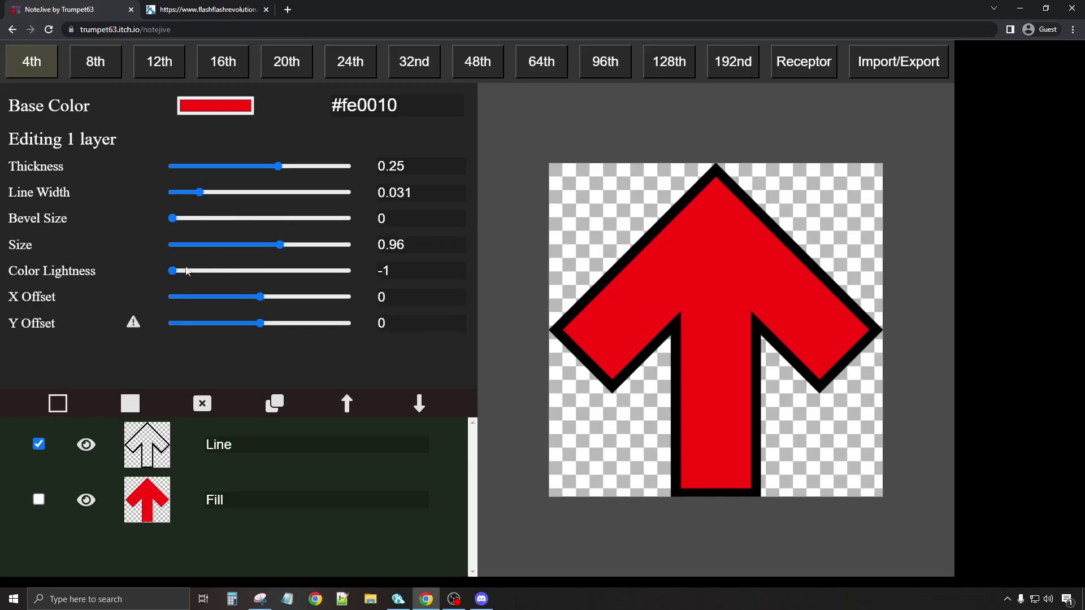
left_click_drag(172, 274, 236, 270)
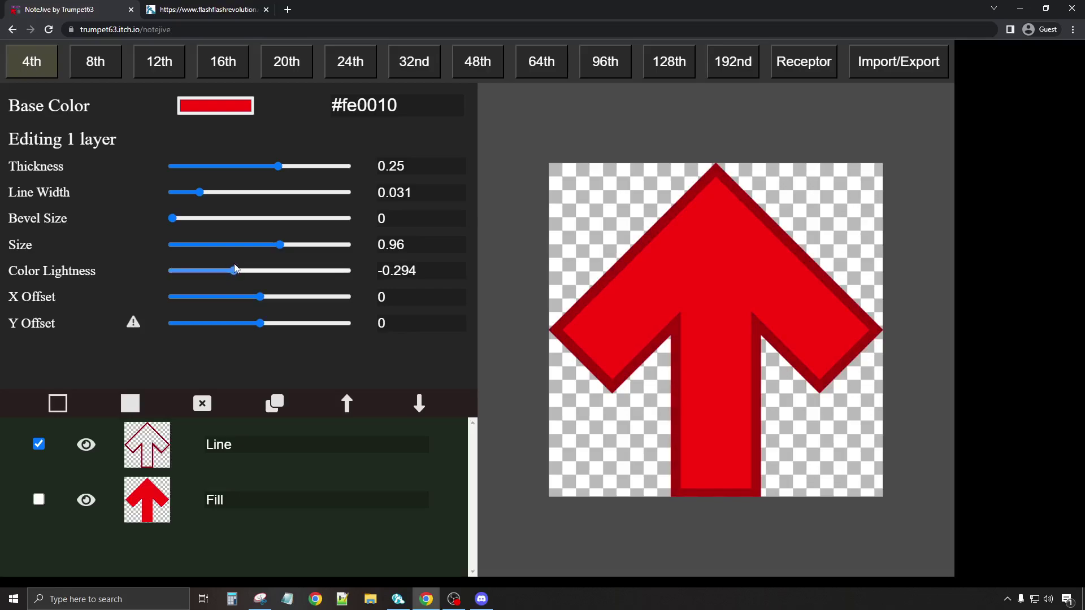
left_click_drag(234, 264, 234, 263)
Step: Set the thickness of both the Line and Fill layers to 0.308
left_click(38, 499)
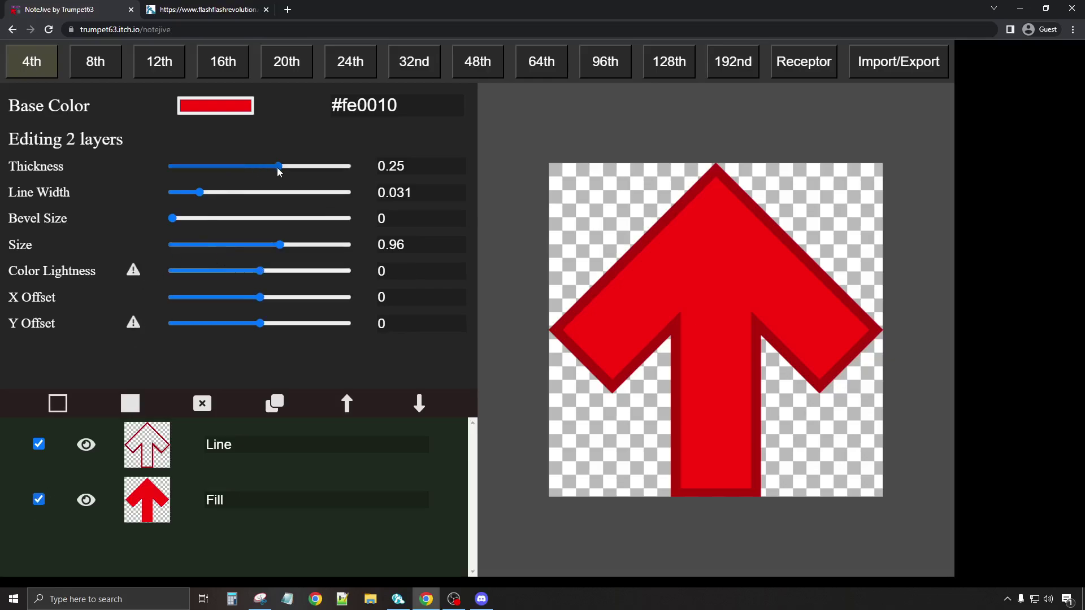
left_click_drag(278, 172, 302, 172)
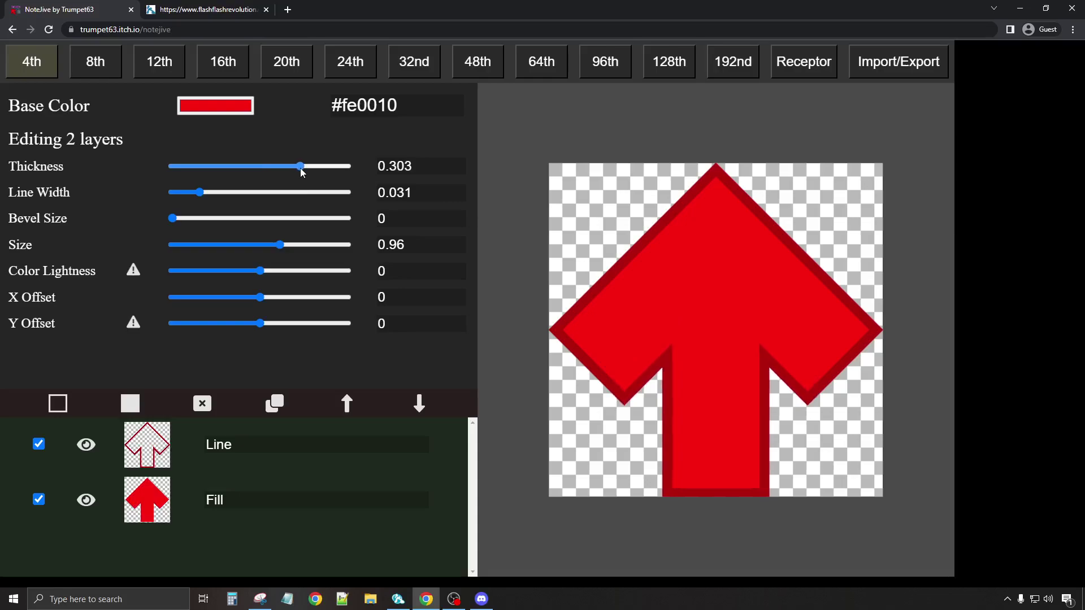
left_click_drag(302, 173, 303, 172)
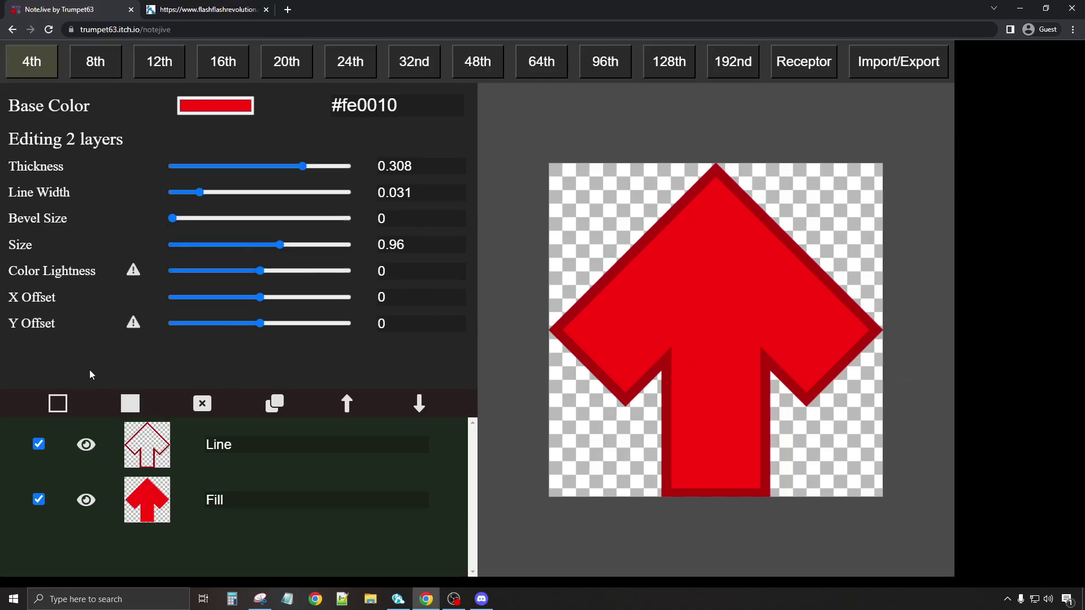
Step: Duplicate the Fill layer and turn the original Fill white with a color lightness of 1
left_click(39, 445)
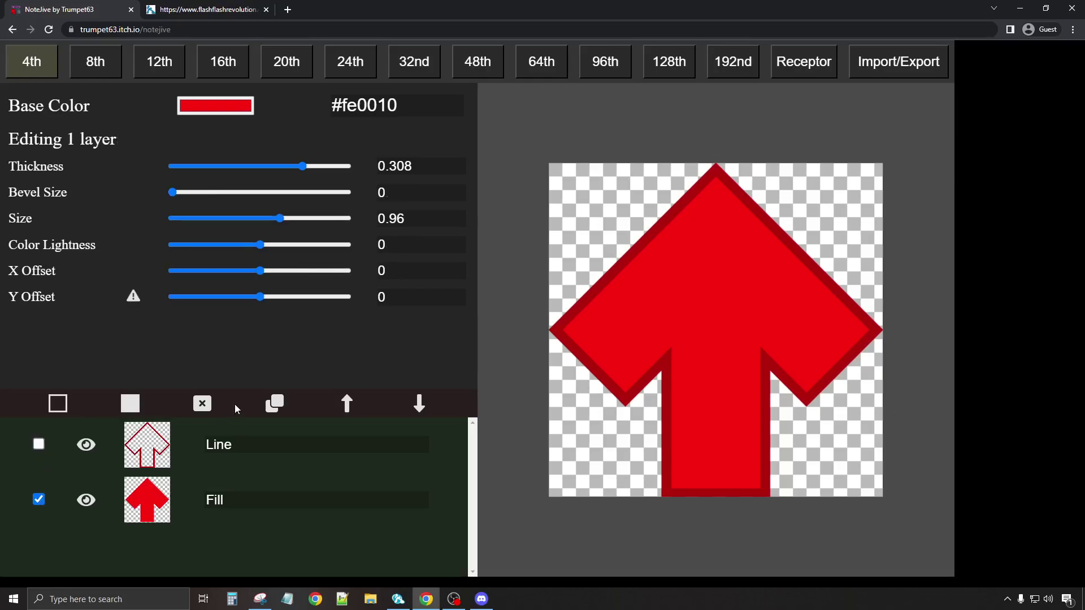
left_click(282, 407)
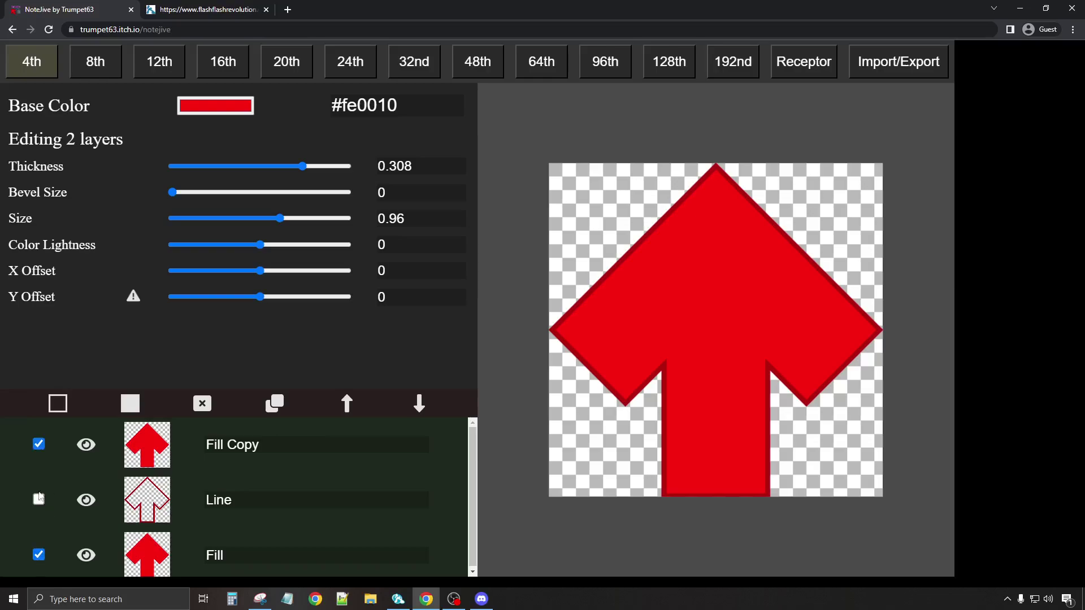
left_click(37, 444)
left_click_drag(261, 249, 372, 257)
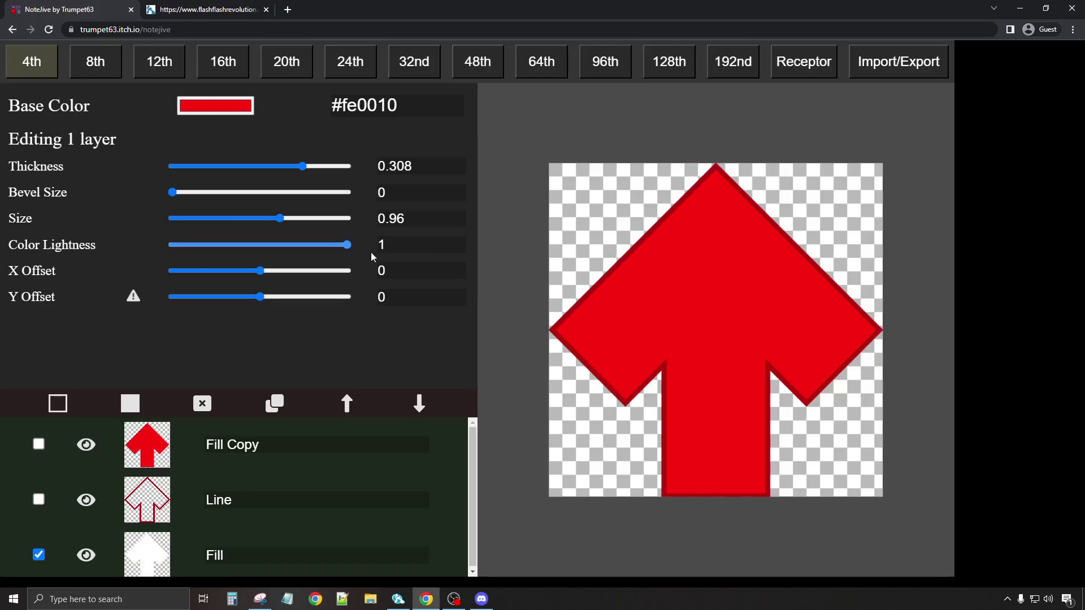
left_click(38, 555)
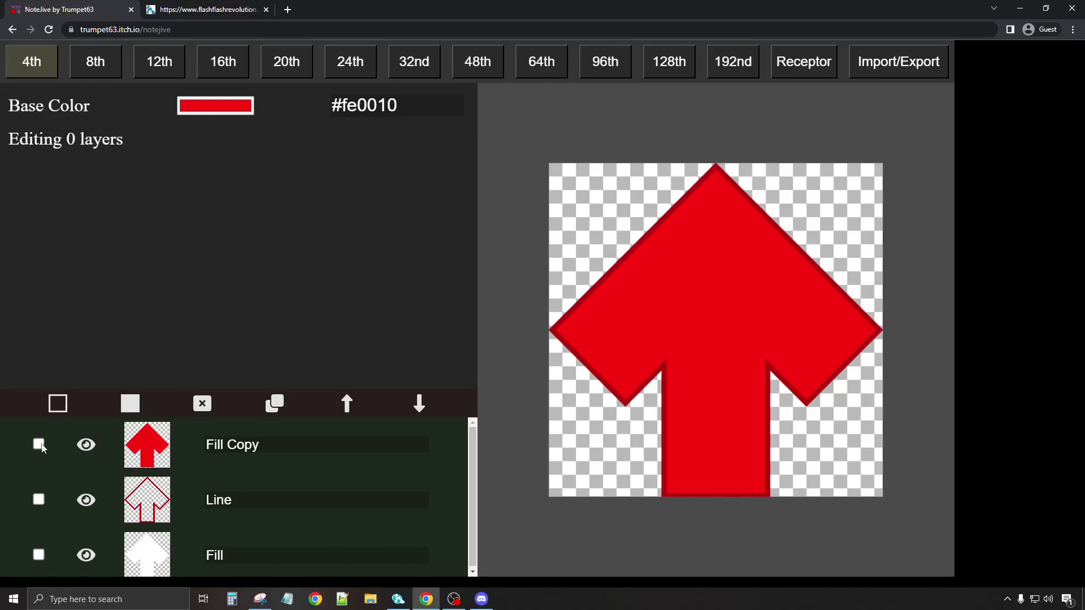
Step: Shrink the Fill Copy layer to size 0.847 with a thickness of 0.255
left_click(39, 446)
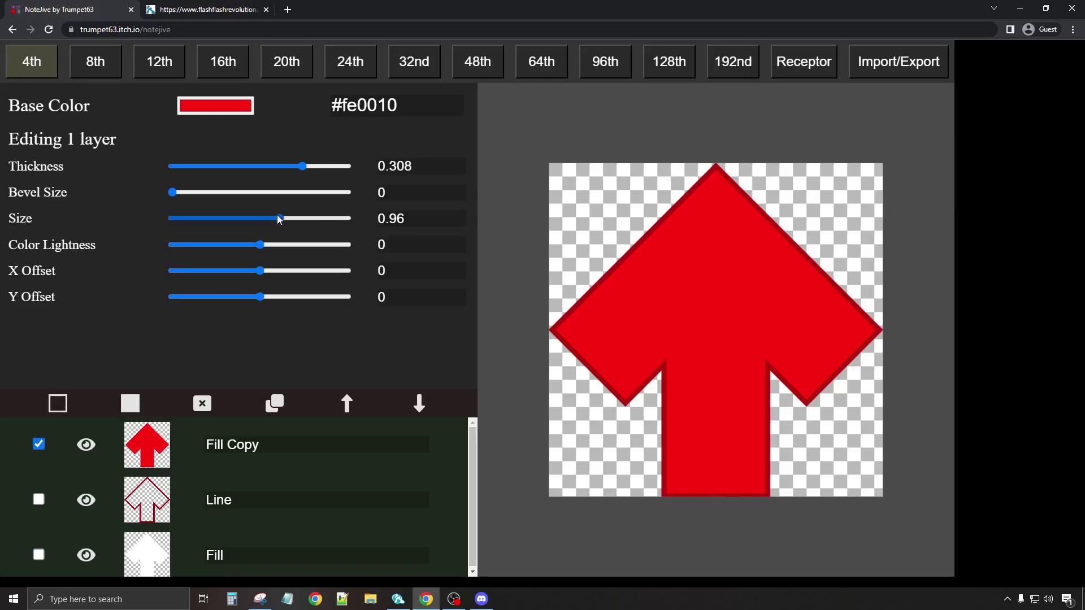
left_click_drag(277, 215, 266, 219)
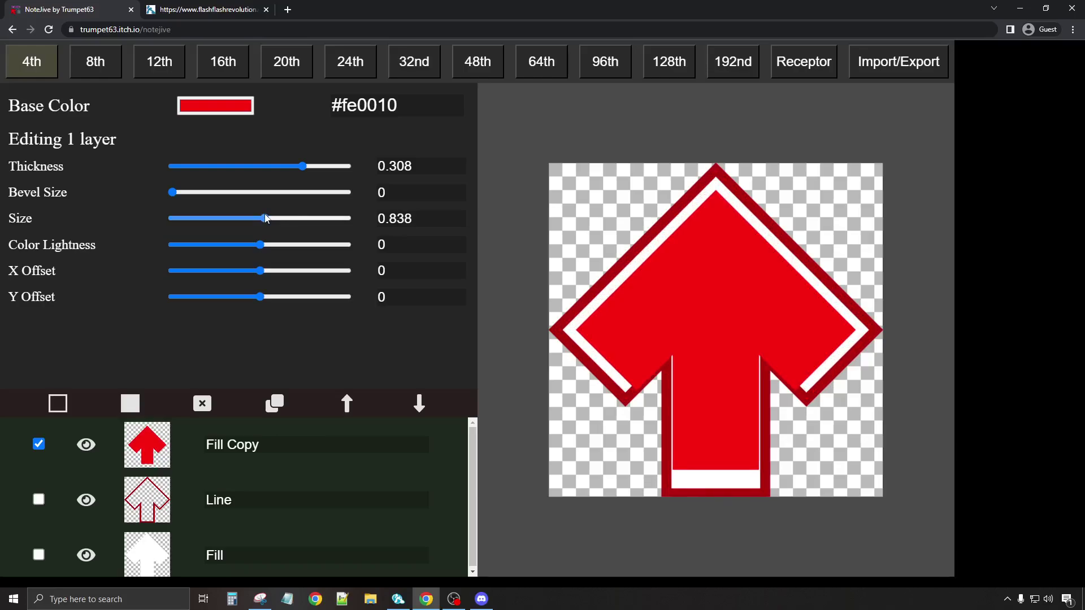
left_click_drag(266, 218, 267, 219)
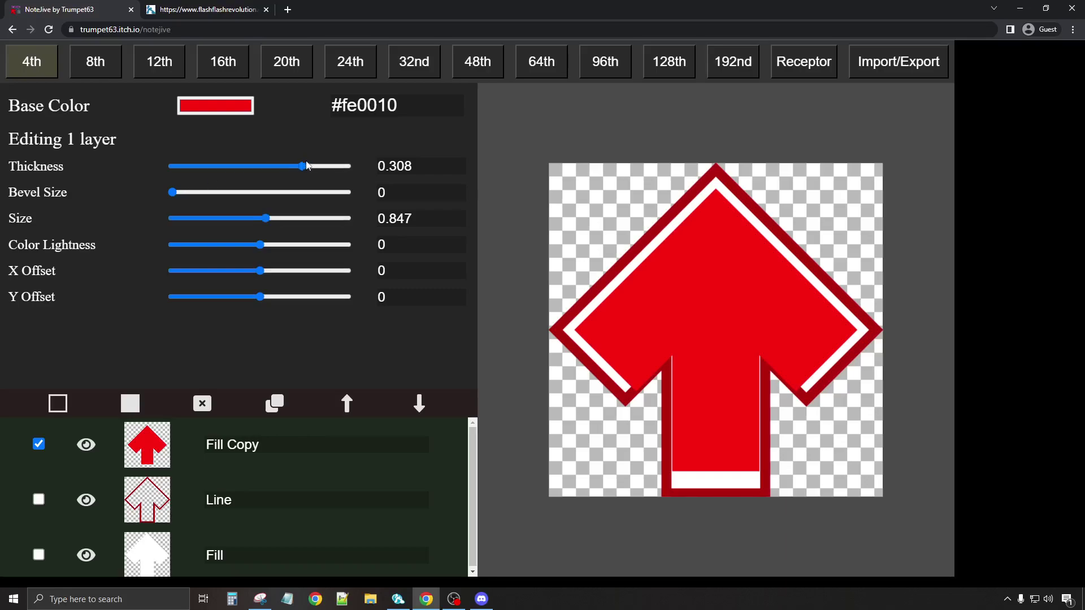
left_click_drag(301, 167, 281, 170)
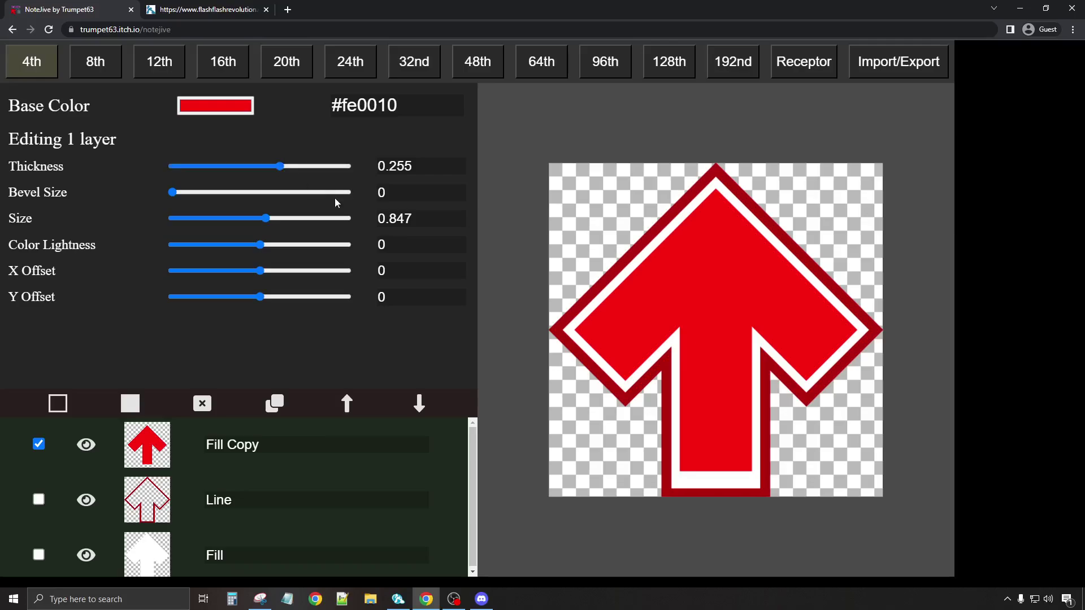
Step: Set the Y offset of Fill Copy's two control points at the stem base to 0.029
left_click(695, 517)
left_click(735, 517, "shift")
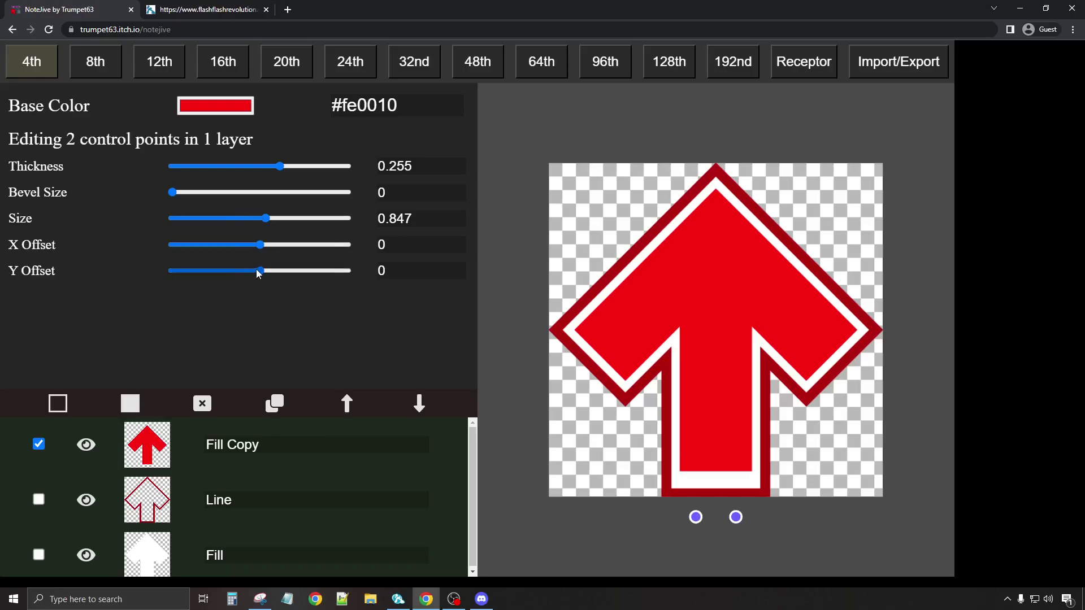
left_click_drag(261, 271, 264, 272)
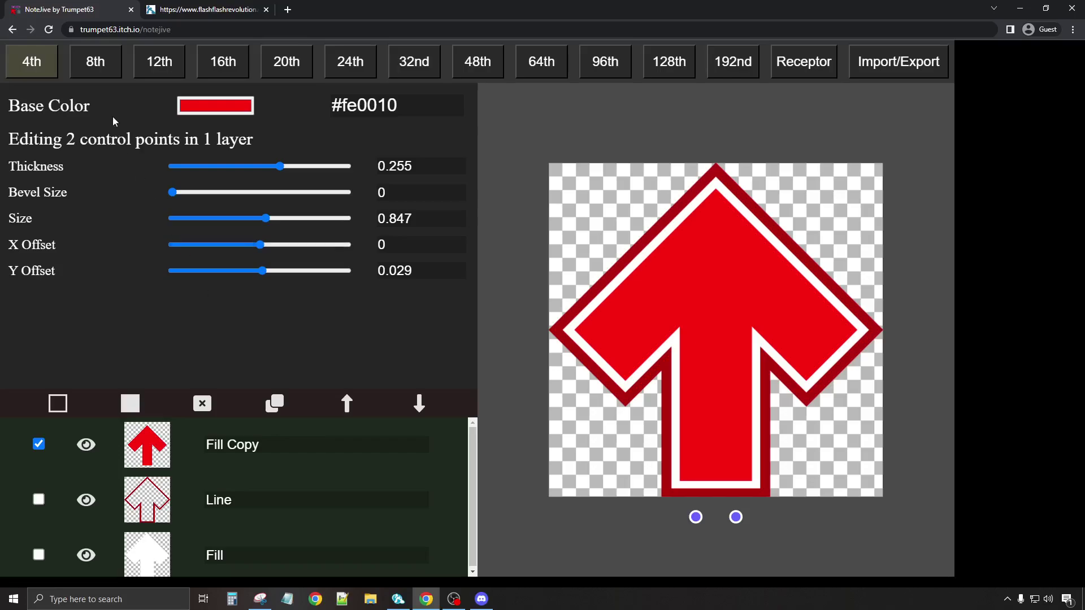
Step: Review the arrow design in the 8th, 12th and Receptor variants
left_click(95, 64)
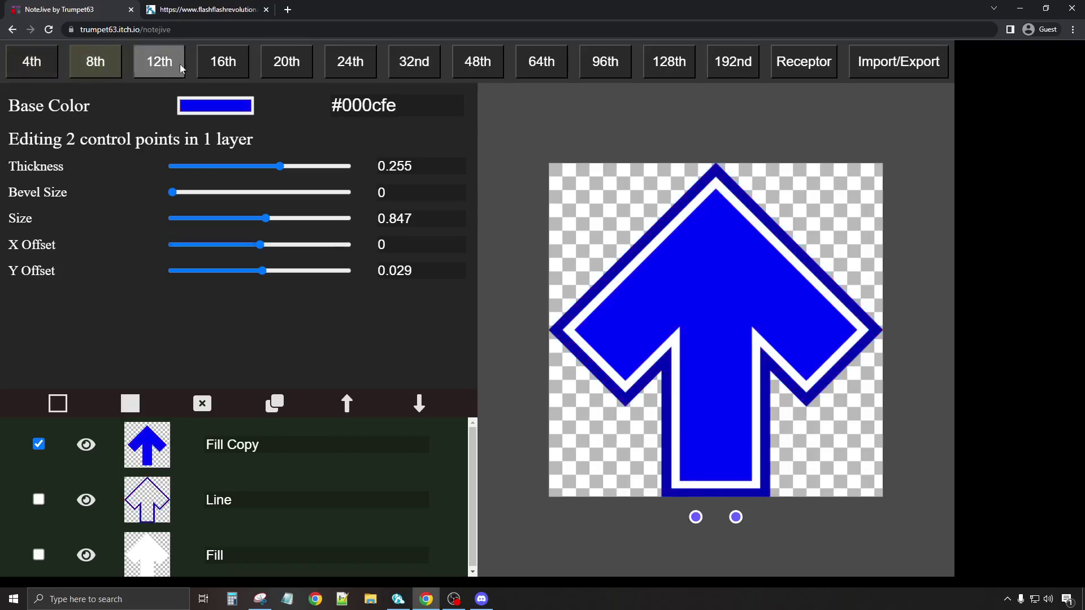
left_click(169, 63)
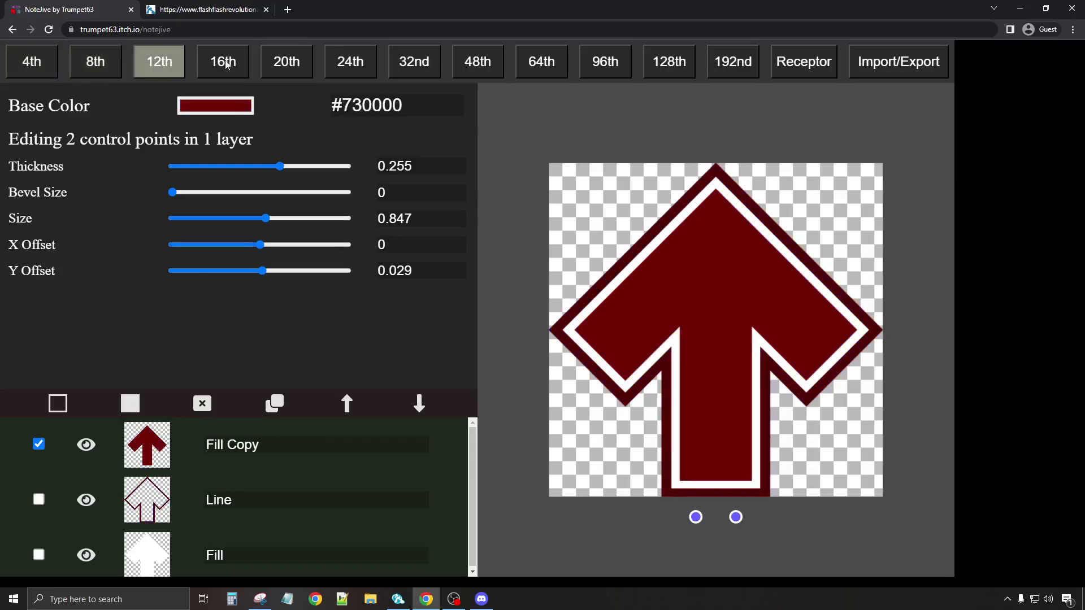
left_click(789, 65)
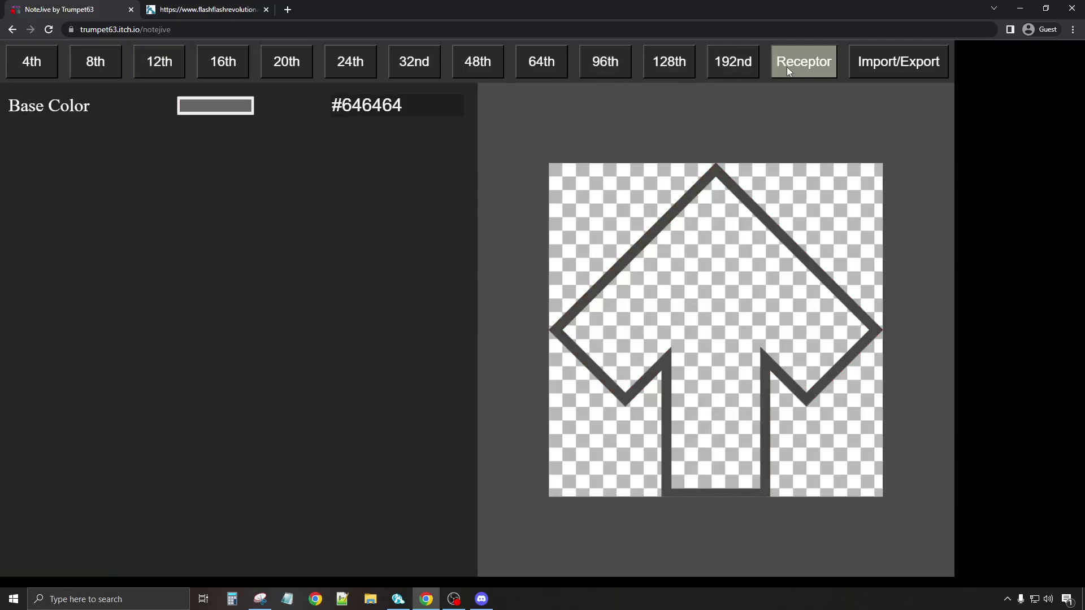
Step: Set the export rotation to 180 and the resolution to 64, and save the noteskin as a spritesheet
left_click(874, 72)
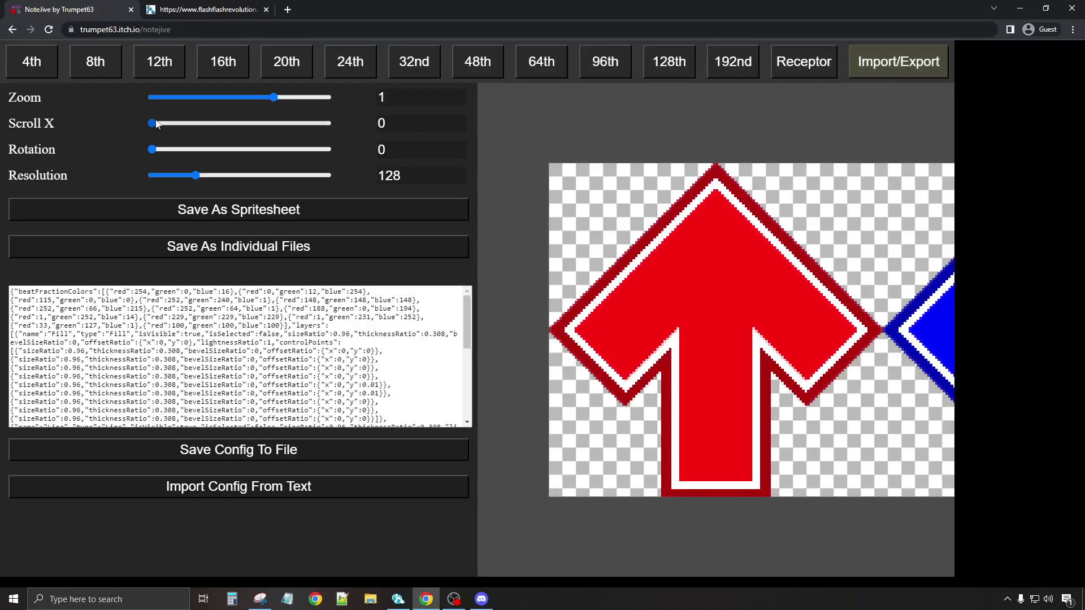
left_click_drag(271, 96, 161, 154)
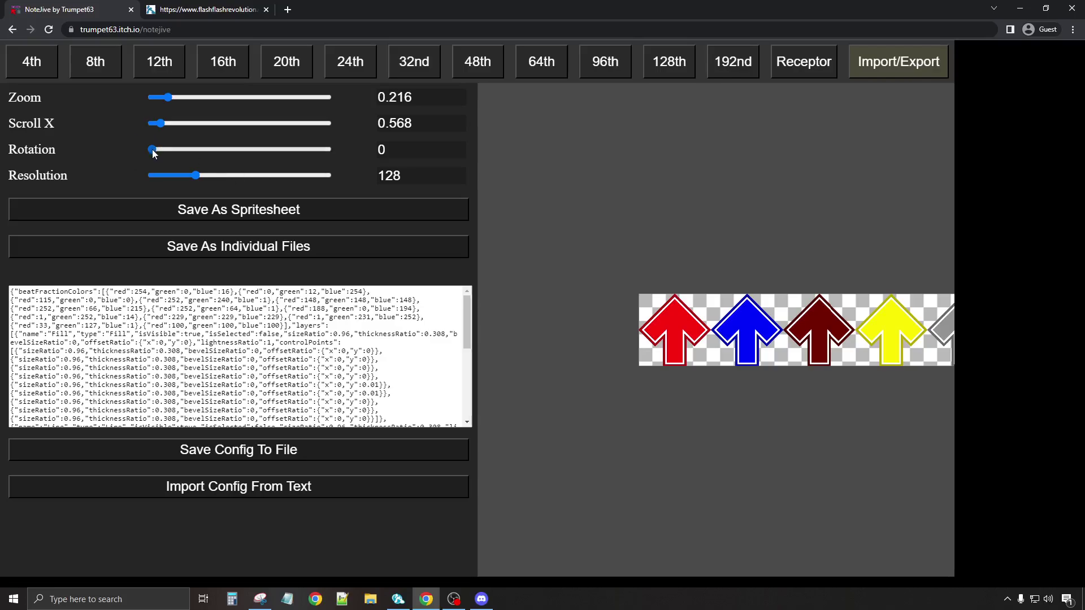
left_click_drag(152, 150, 241, 150)
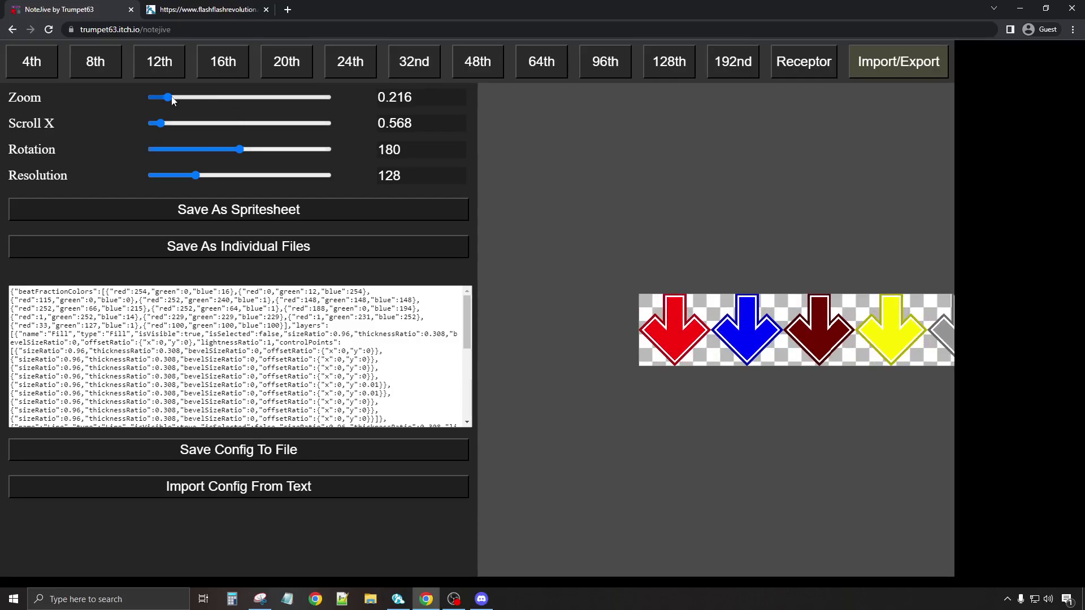
double_click(417, 175)
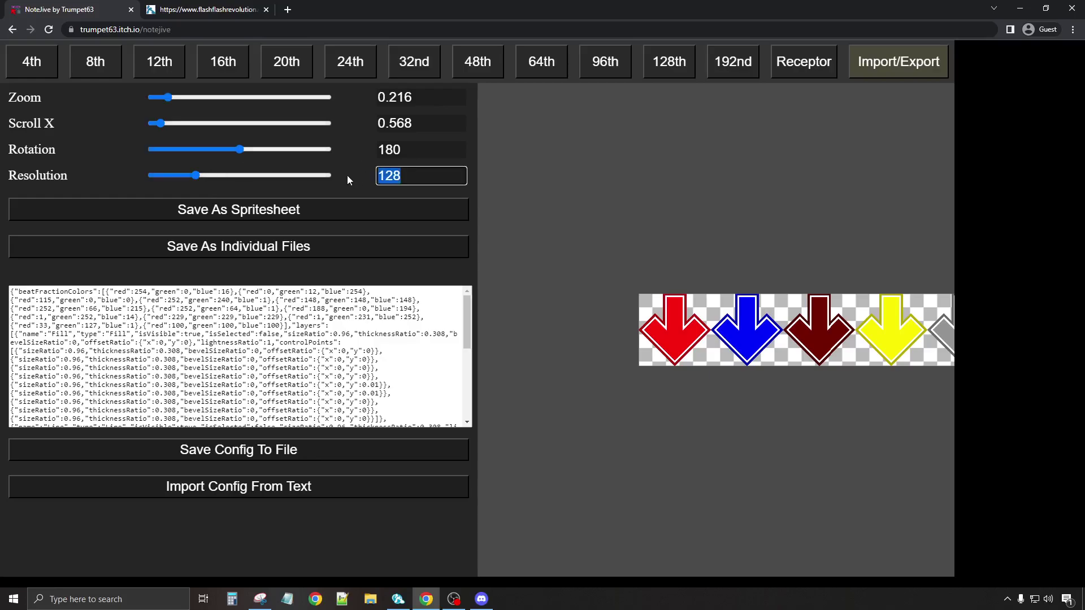
type("64")
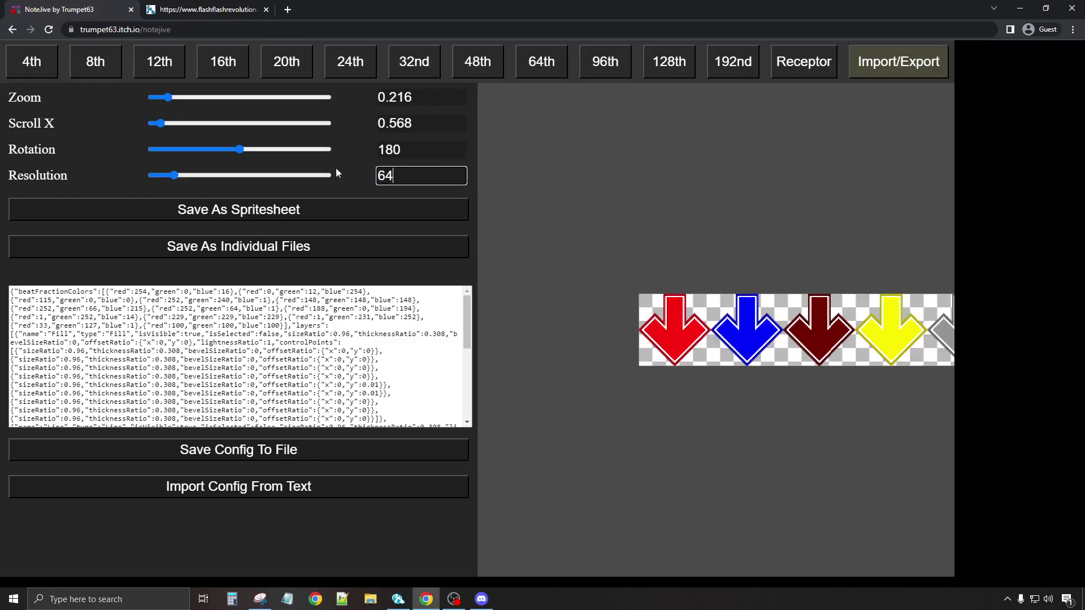
left_click(354, 168)
left_click(262, 216)
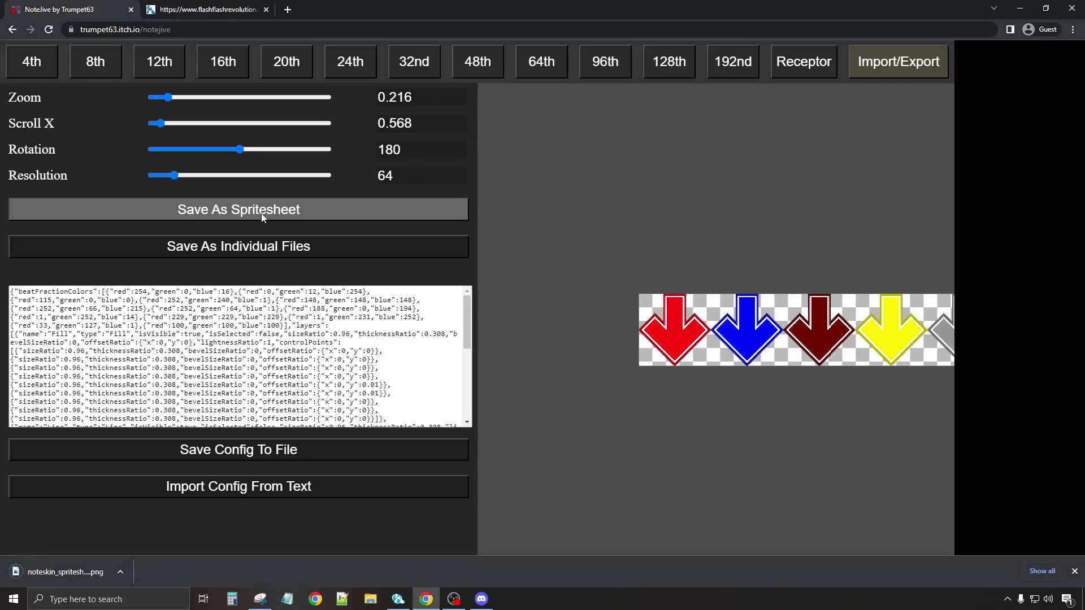
Step: Switch to the Flash Flash Revolution noteskin editor and load the exported noteskin spritesheet image
left_click(207, 12)
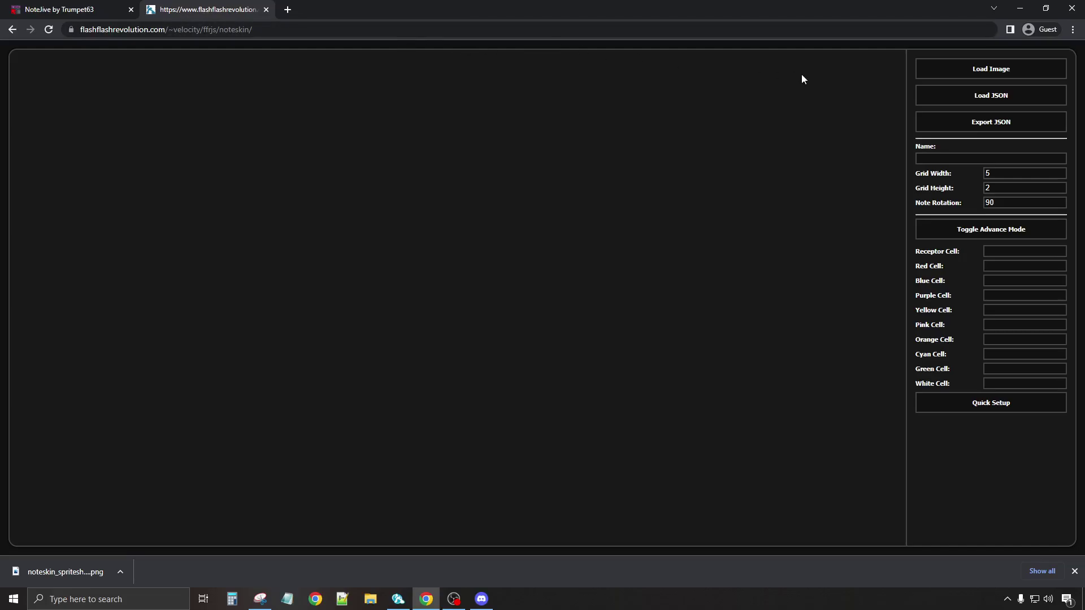
left_click(987, 68)
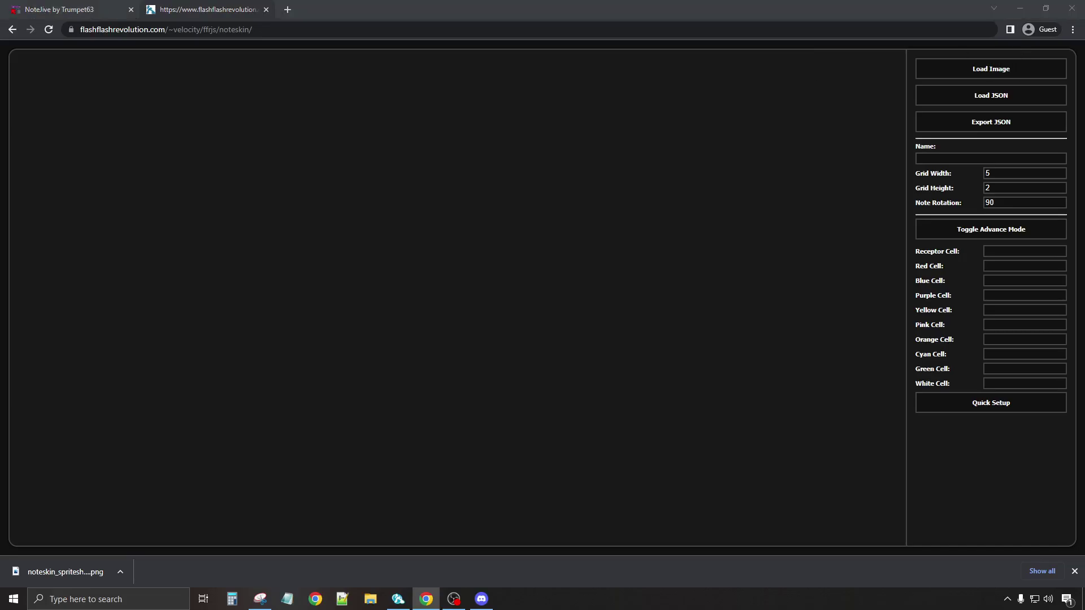
key("Return")
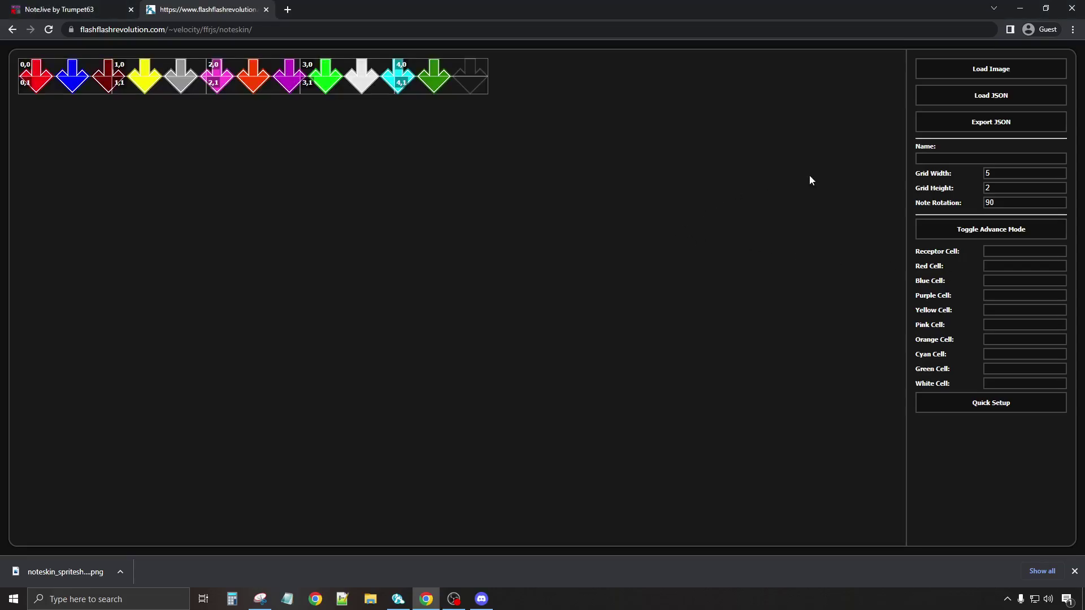
Step: Set the spritesheet grid to a width of 13 and a height of 1 so each arrow fills one cell
left_click(1010, 172)
double_click(984, 188)
type("1")
key("shift+Tab")
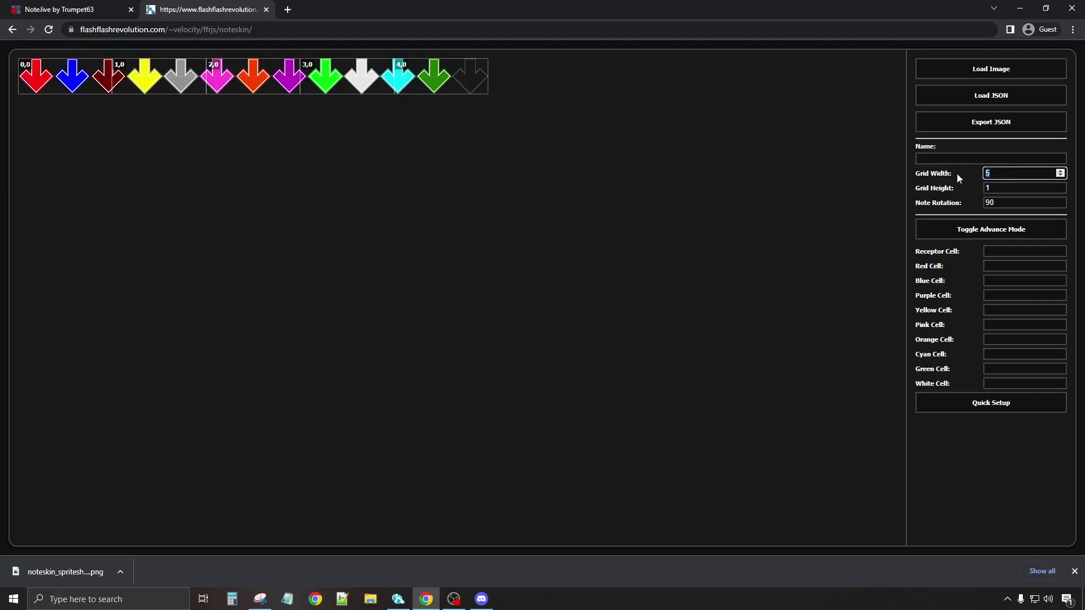
type("12")
left_click(821, 192)
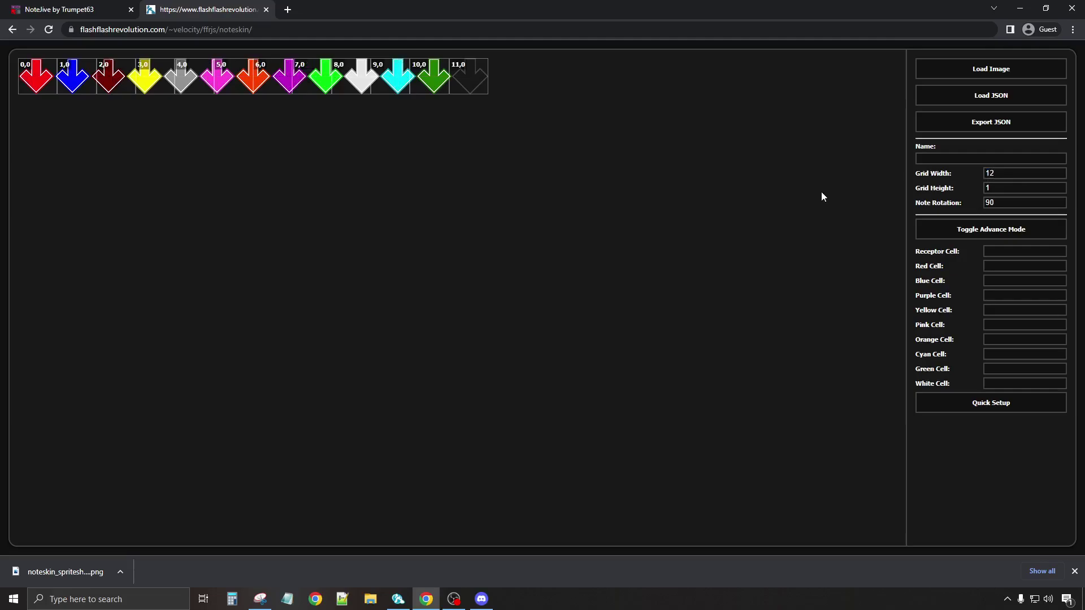
double_click(1002, 171)
type("13")
left_click(855, 195)
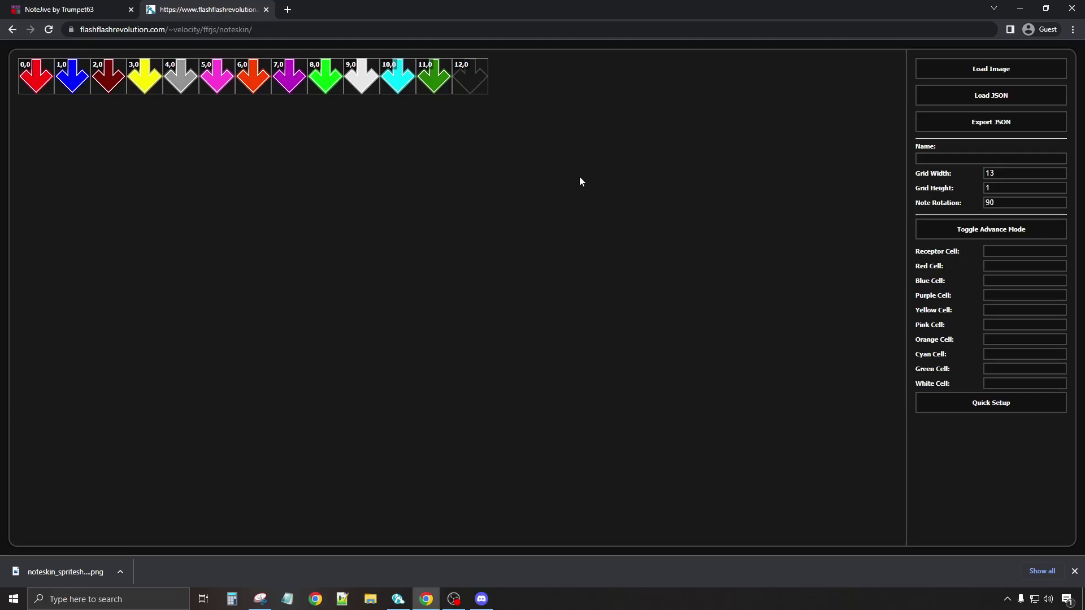
Step: Assign the receptor to cell 12,0, red to 0,0 and blue to 1,0
left_click(995, 251)
left_click(995, 251)
left_click(995, 251)
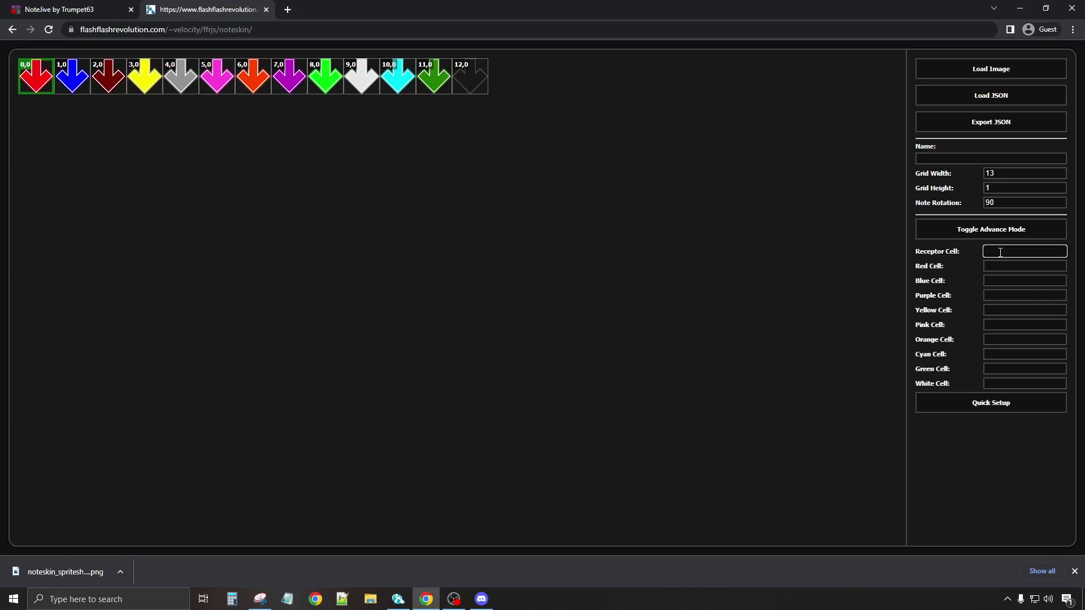
type("12,0")
left_click(998, 267)
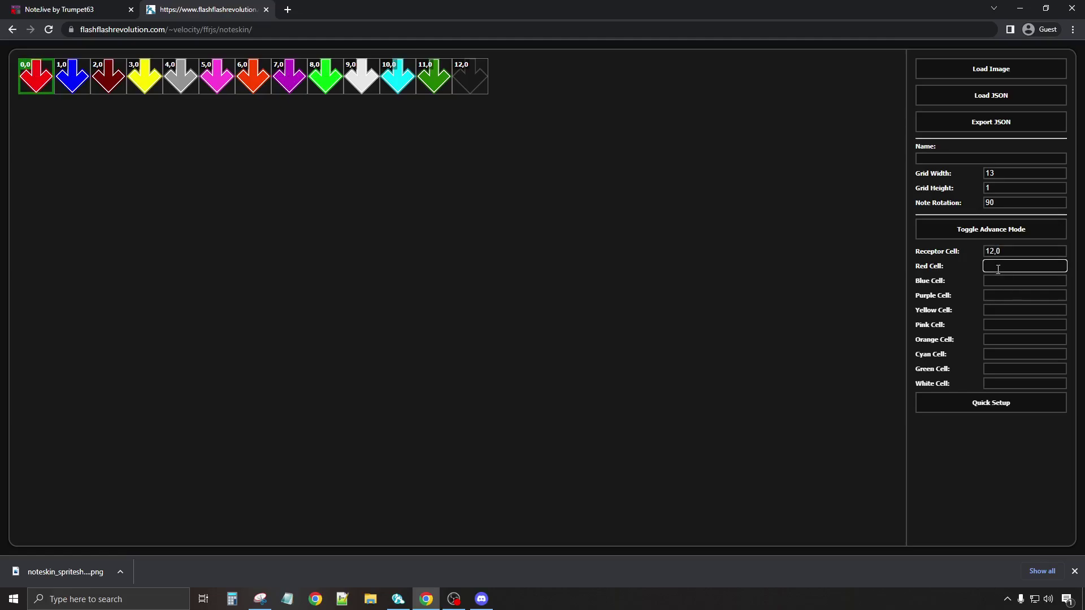
type("0,0")
left_click(995, 281)
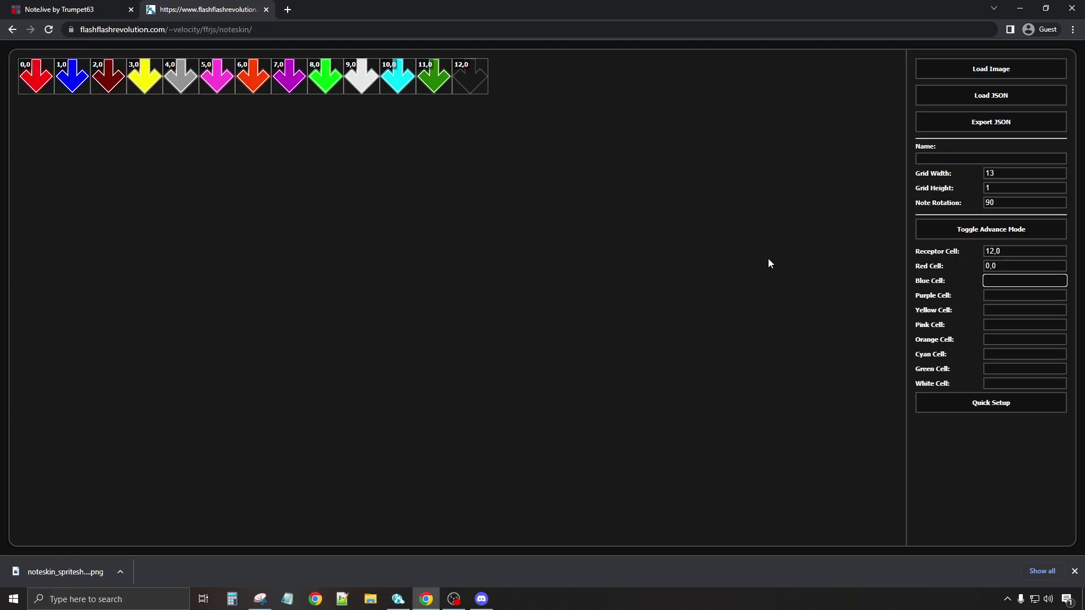
type("1,0")
Step: Assign purple to cell 7,0, yellow to 3,0, pink to 5,0 and orange to 6,0
key("Tab")
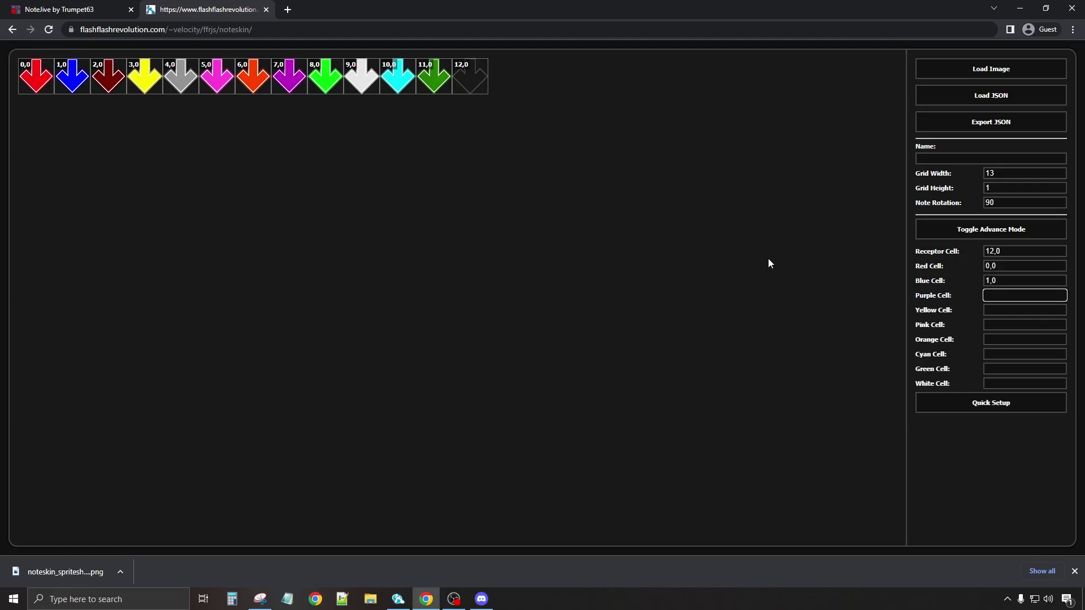
type("7,0")
key("Tab")
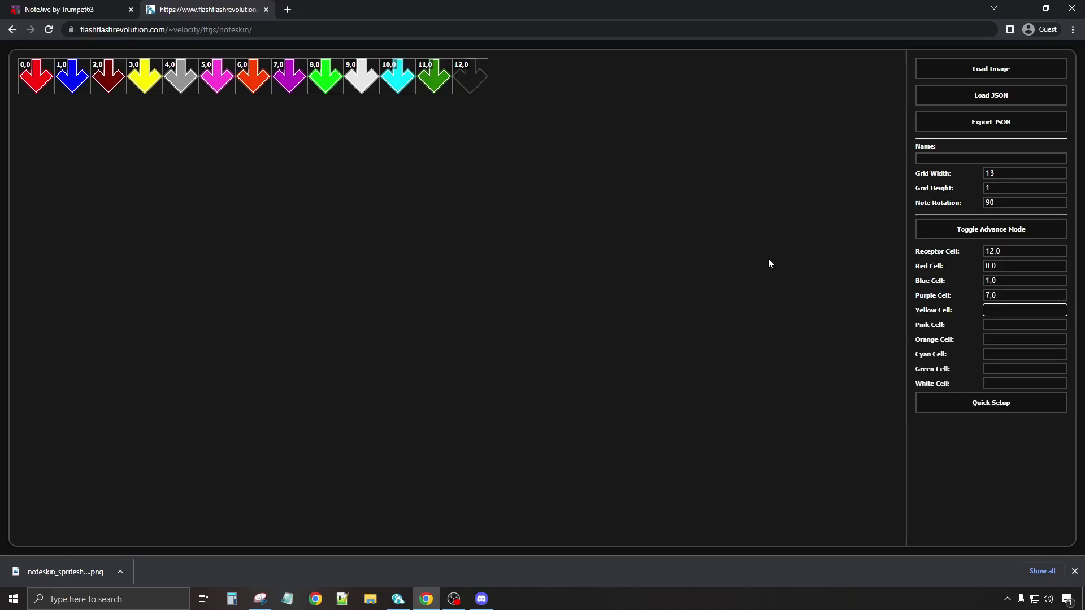
type("3,0")
key("Tab")
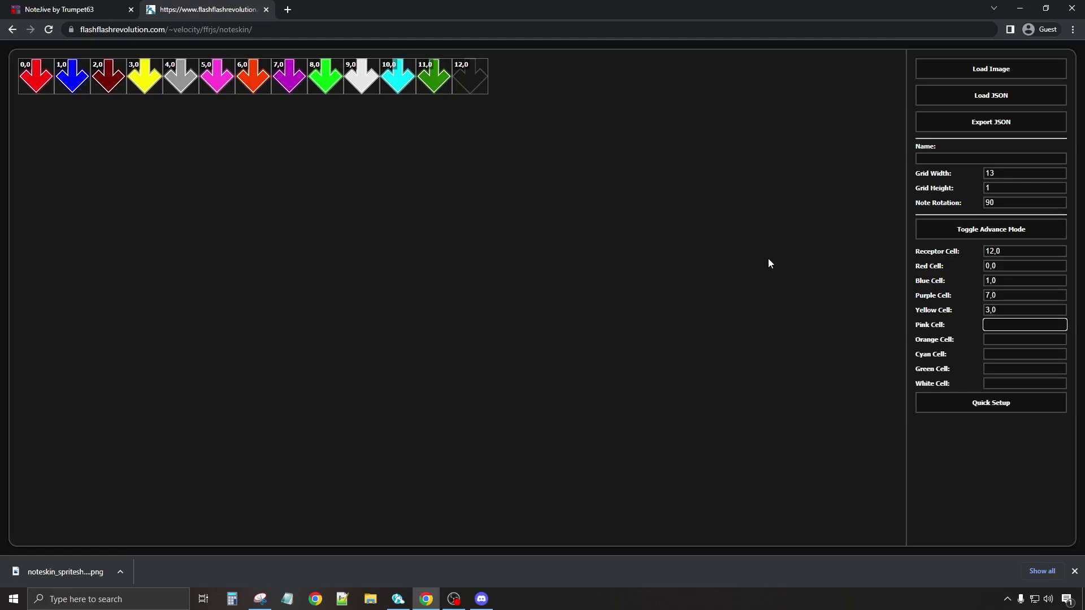
type("5,0")
key("Tab")
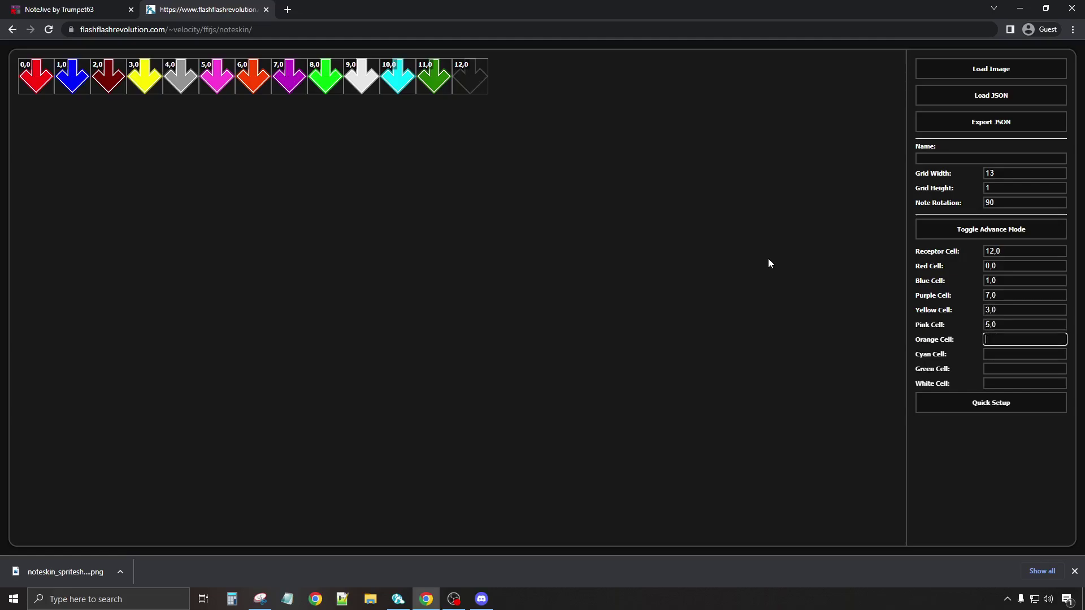
type("6,0")
Step: Assign cyan to cell 10,0, green to 8,0 and white to 9,0
key("Tab")
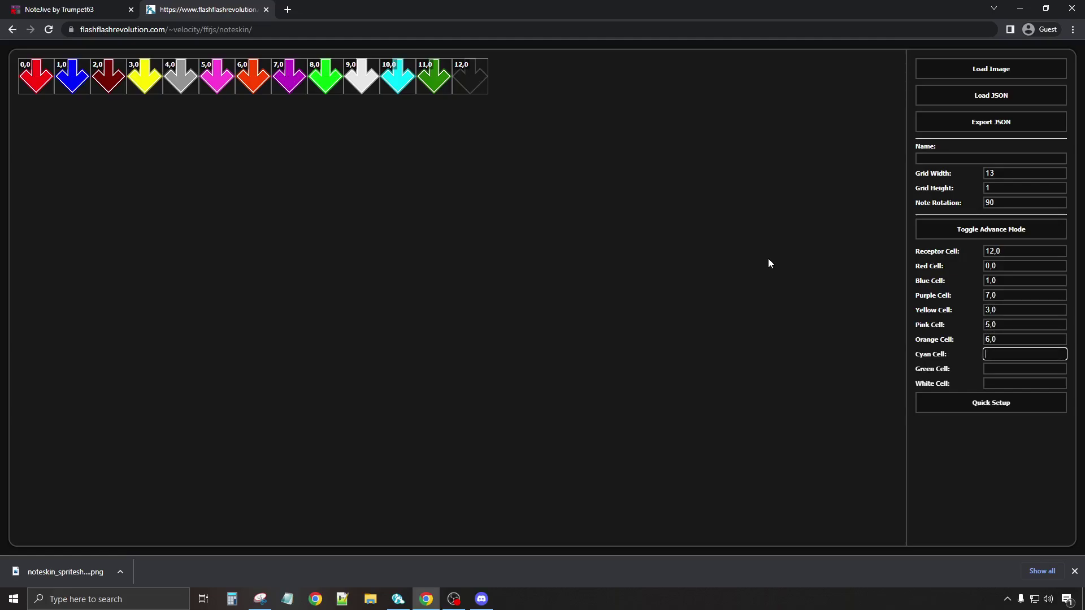
type("10,0")
key("Tab")
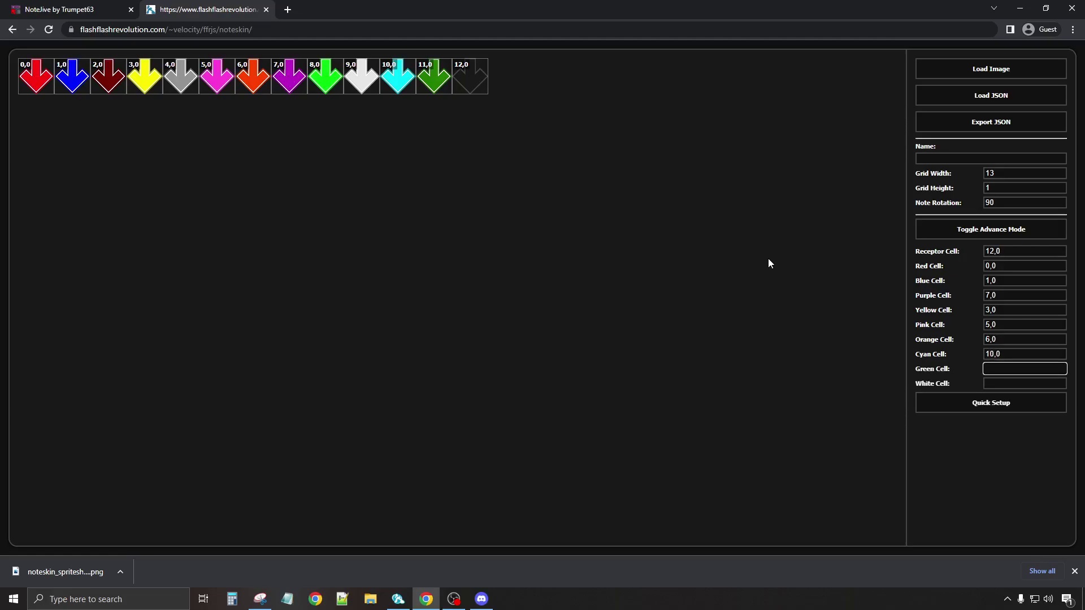
type("8,0")
key("Tab")
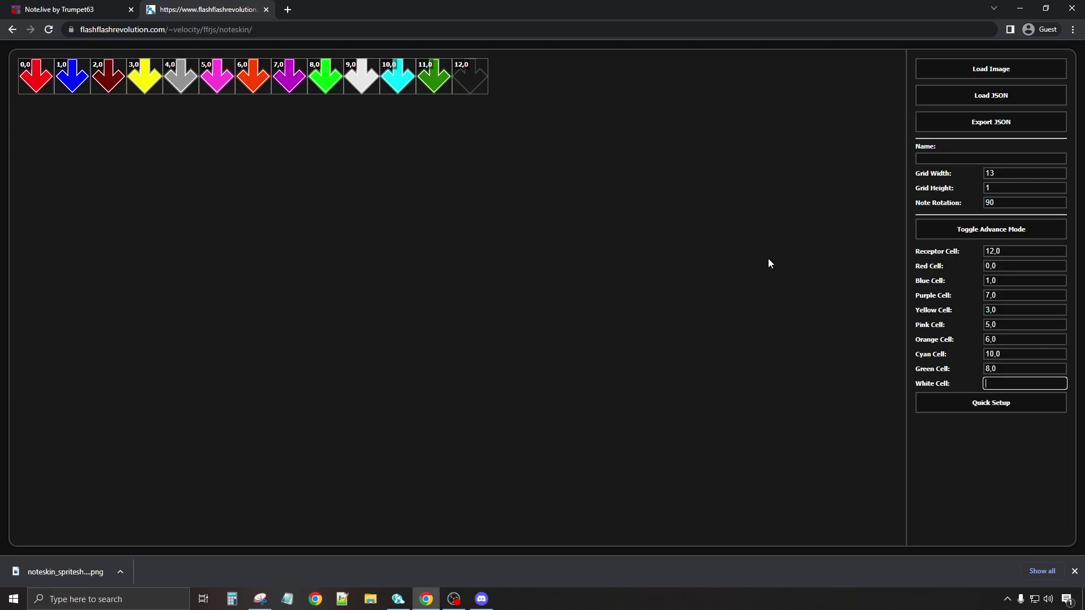
type("9,0")
left_click(806, 296)
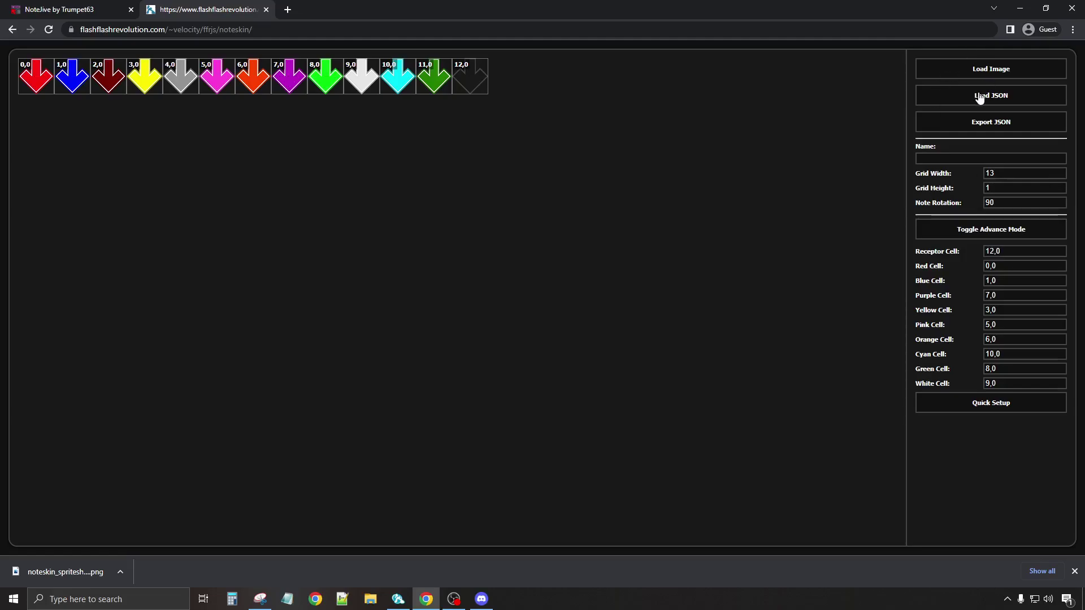
Step: Export the noteskin as JSON, switch to FFR R^3 and import that JSON in the noteskin settings
left_click(973, 122)
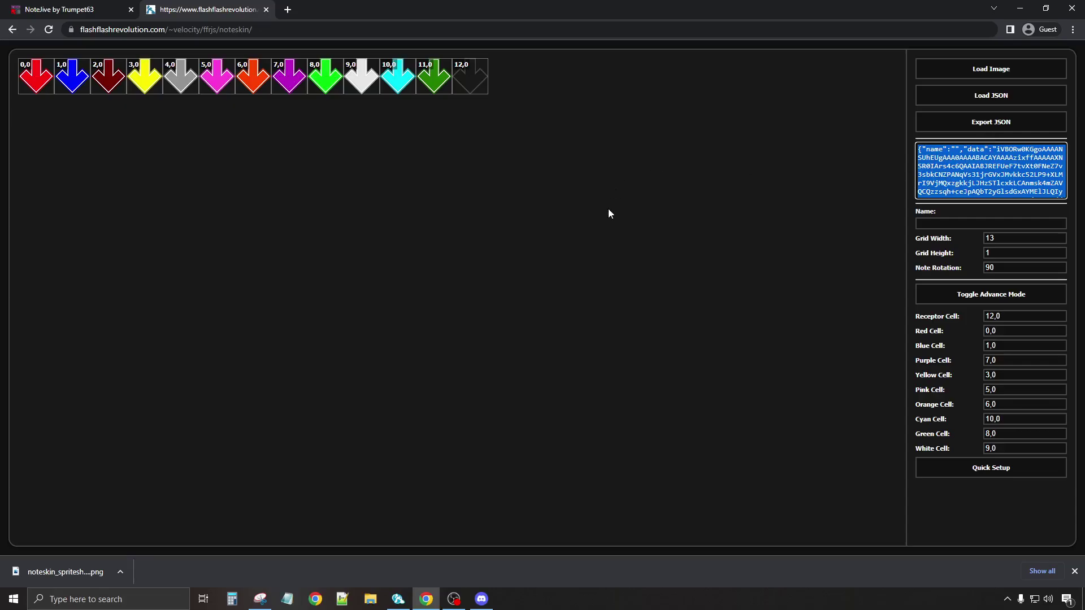
left_click(398, 597)
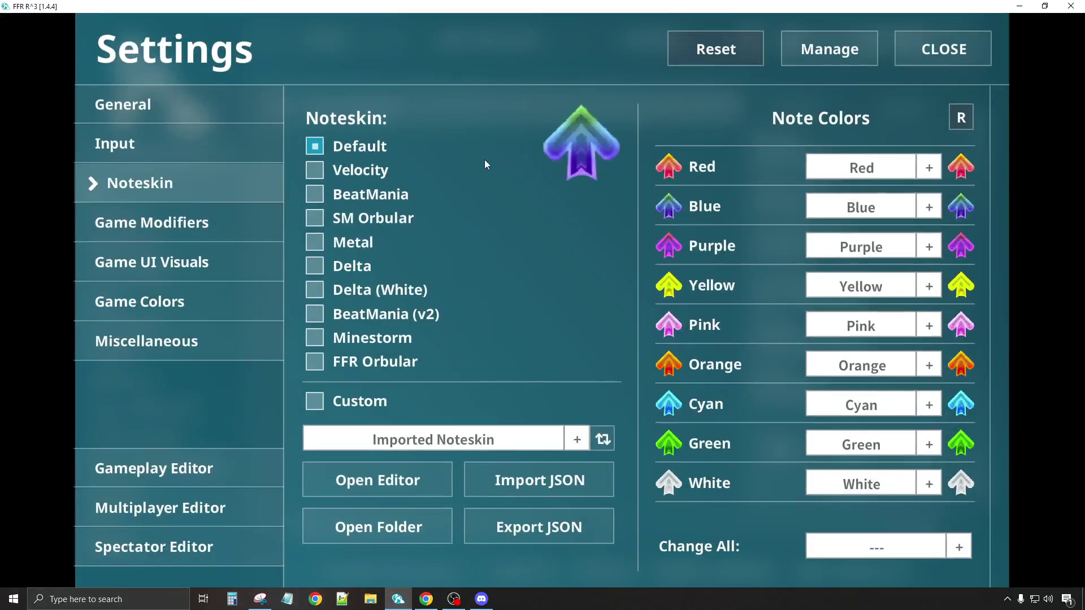
left_click(514, 485)
key("ctrl+v")
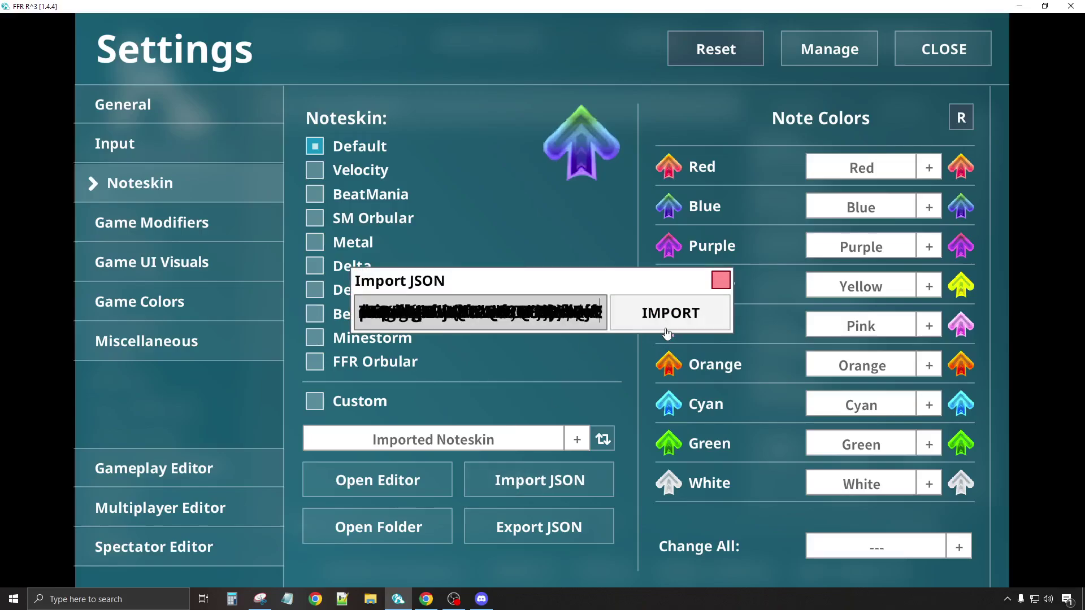
left_click(622, 321)
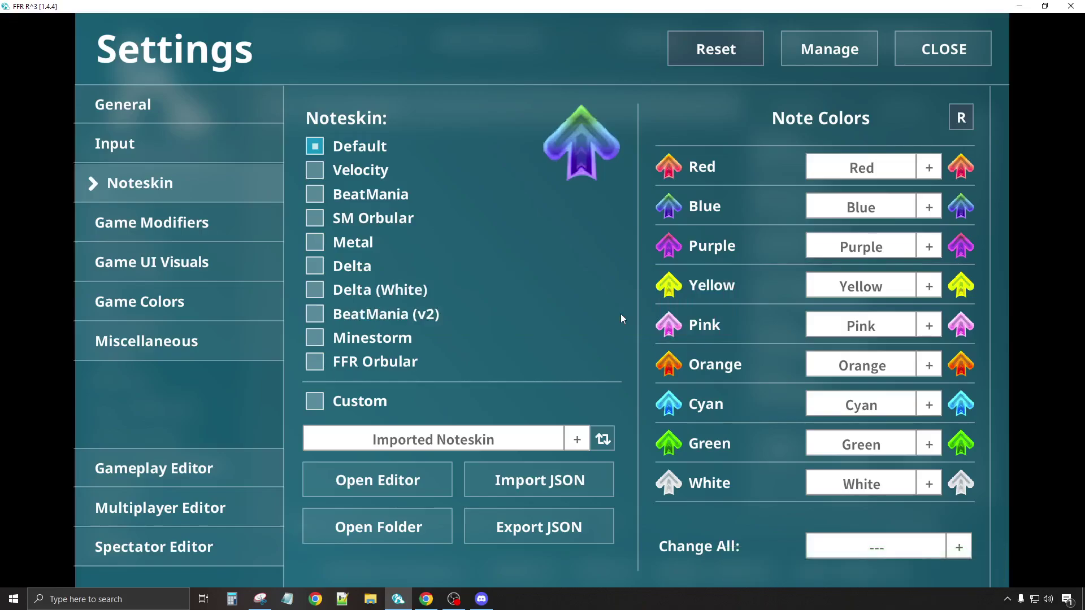
Step: Select Imported Noteskin as the custom noteskin and check its receptor arrows in the Input settings
left_click(526, 452)
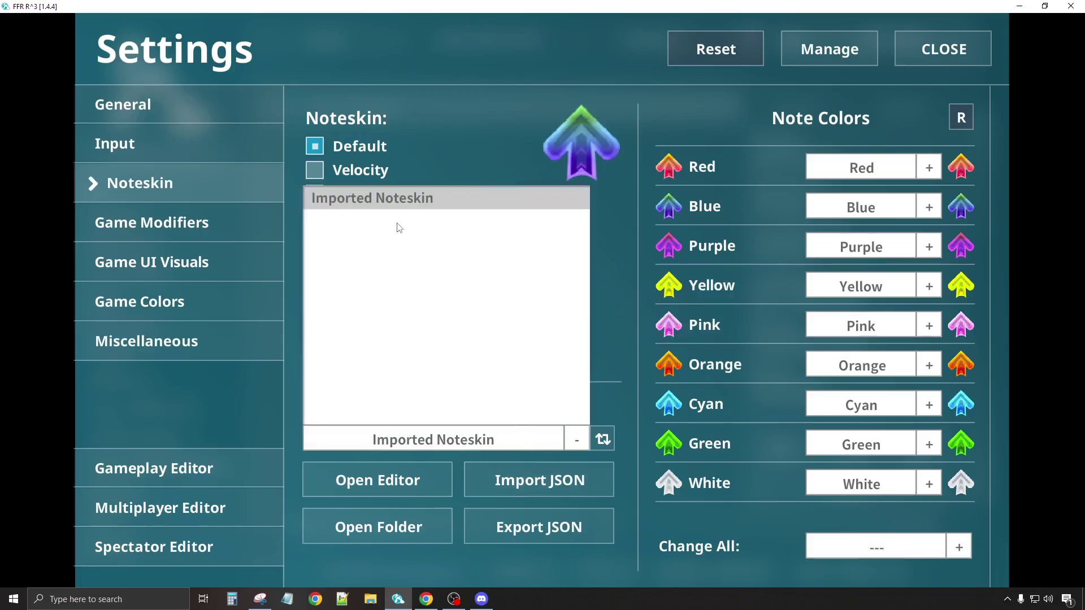
left_click(409, 205)
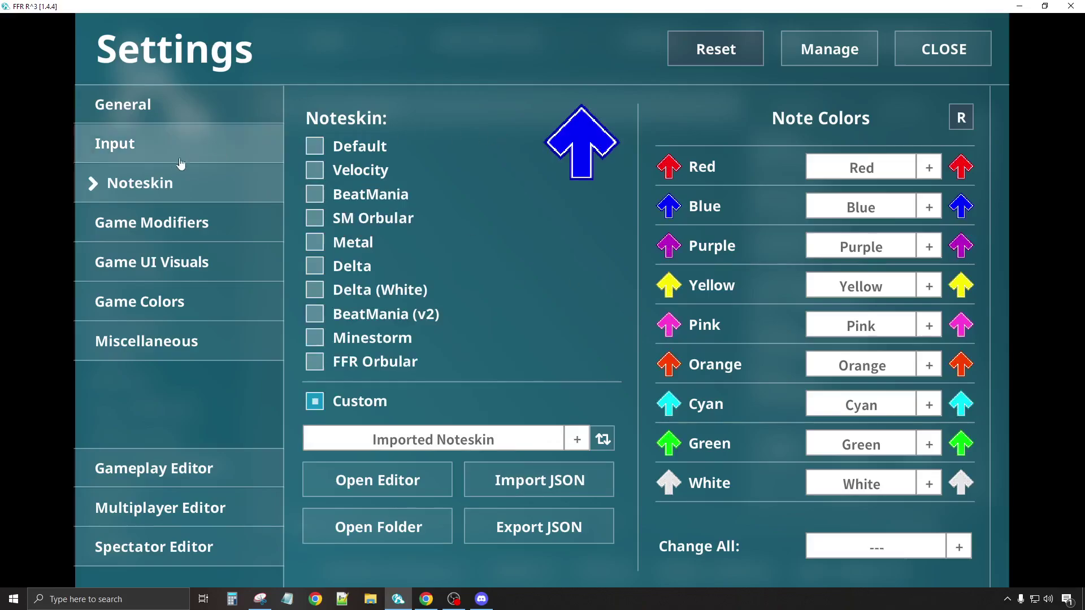
left_click(153, 154)
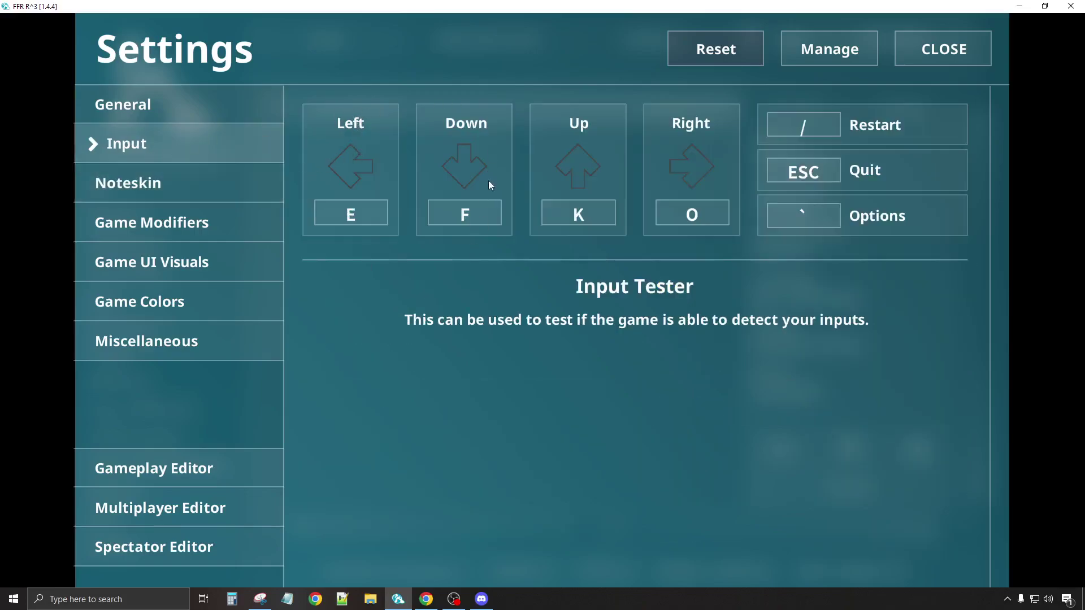
Step: Close the settings, then play the song Moonbeam, hitting its notes as they reach the receptors, to test the imported noteskin in gameplay
left_click(934, 57)
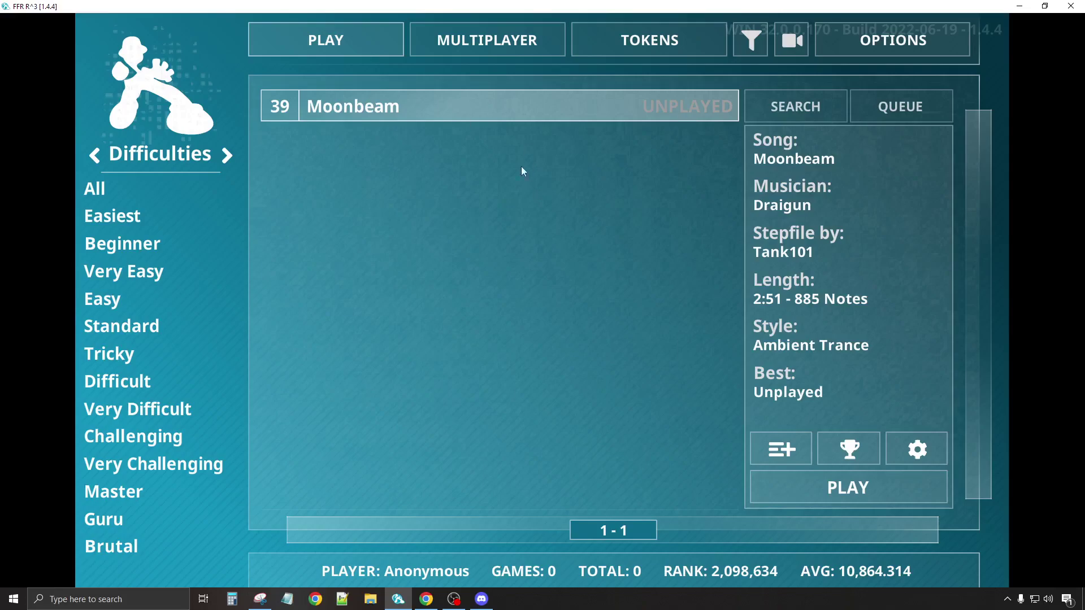
left_click(469, 114)
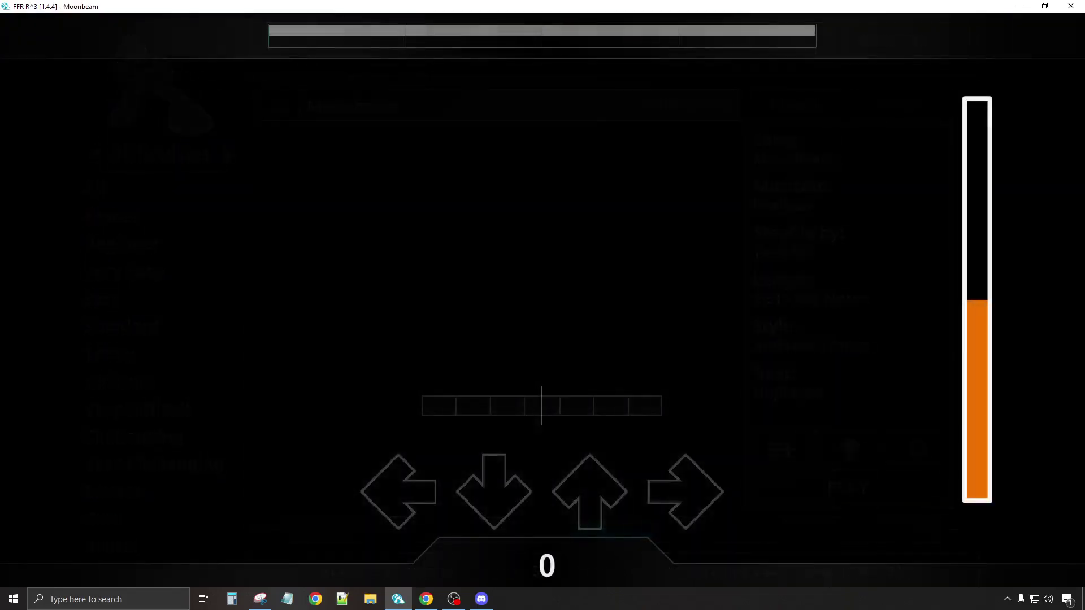
key("Left")
key("Right")
key("Right")
key("Up")
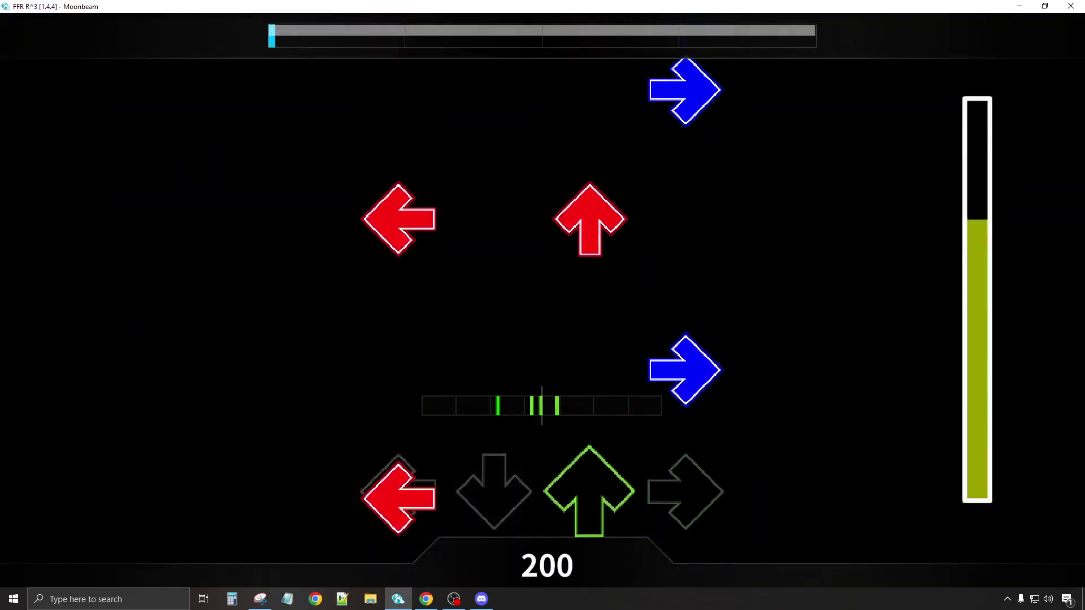
key("Left")
key("Right")
key("Left")
key("Up")
key("Right")
key("Left")
key("Up")
key("Right")
key("Down")
key("Up")
key("Left")
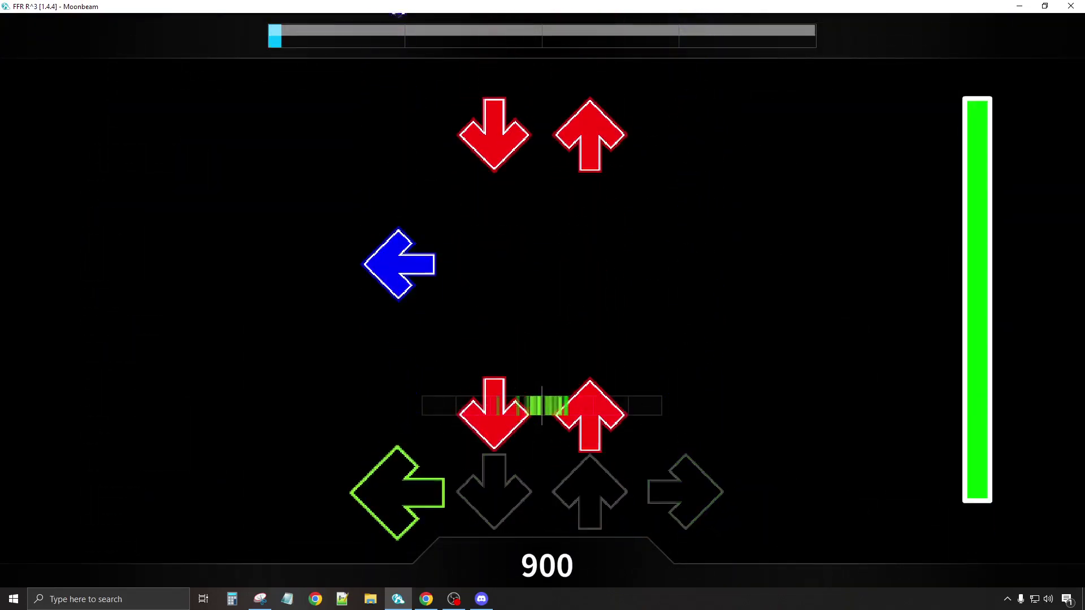
key("Down")
key("Up")
key("Left")
key("Up")
key("Right")
key("Down")
key("Up")
key("Right")
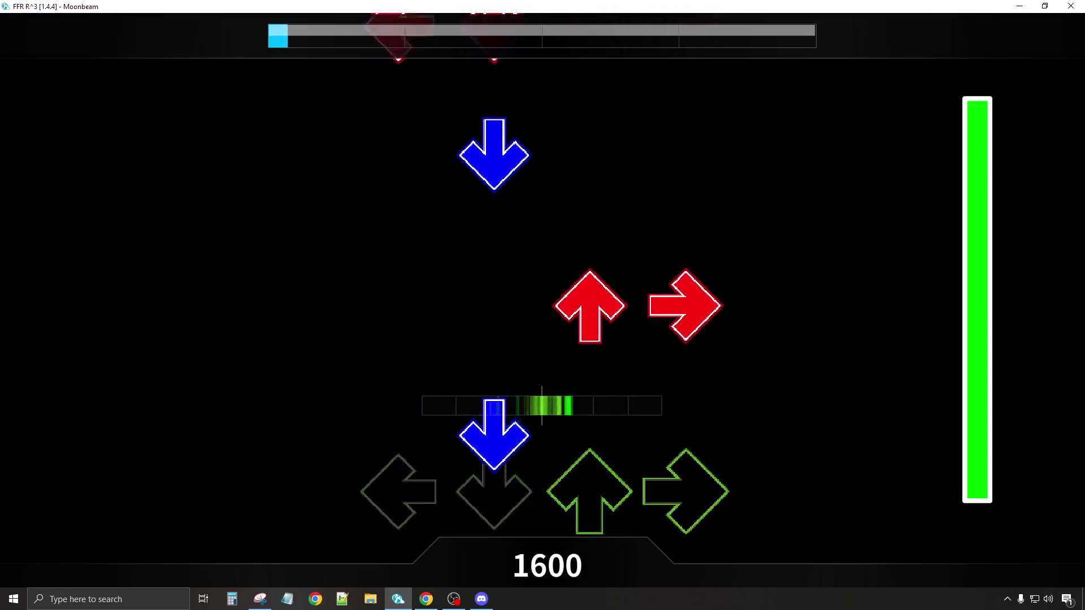
key("Down")
key("Up")
key("Right")
key("Down")
key("Left")
key("Down")
key("Right")
key("Left")
key("Down")
key("Right")
key("Left")
key("Down")
key("Right")
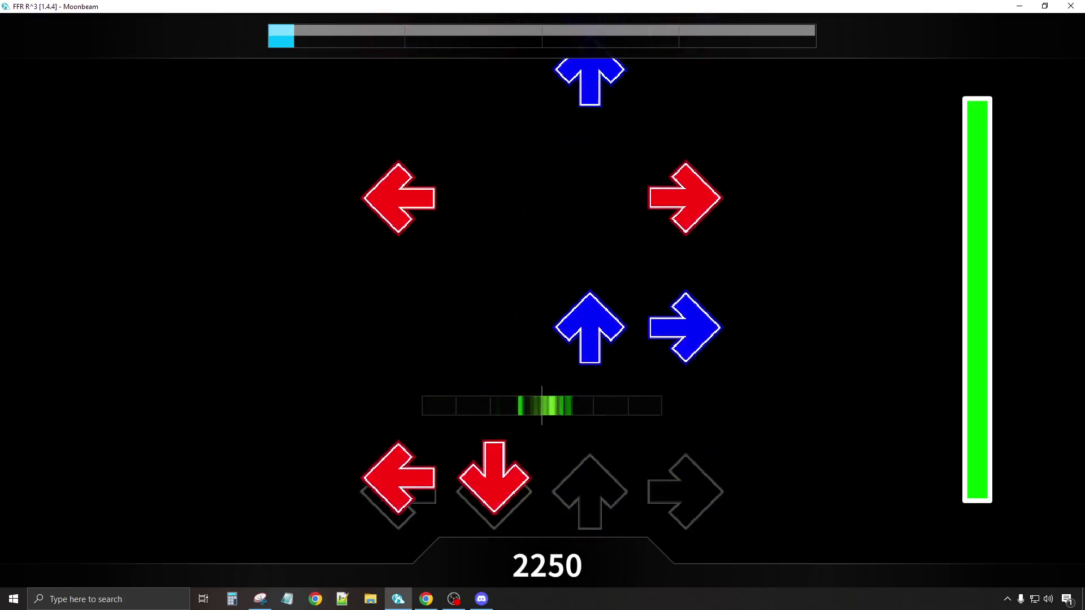
key("Left")
key("Down")
key("Up")
key("Right")
key("Left")
key("Right")
key("Up")
key("Left")
key("Right")
key("Up")
key("Down")
key("Right")
key("Up")
key("Left")
key("Right")
key("Up")
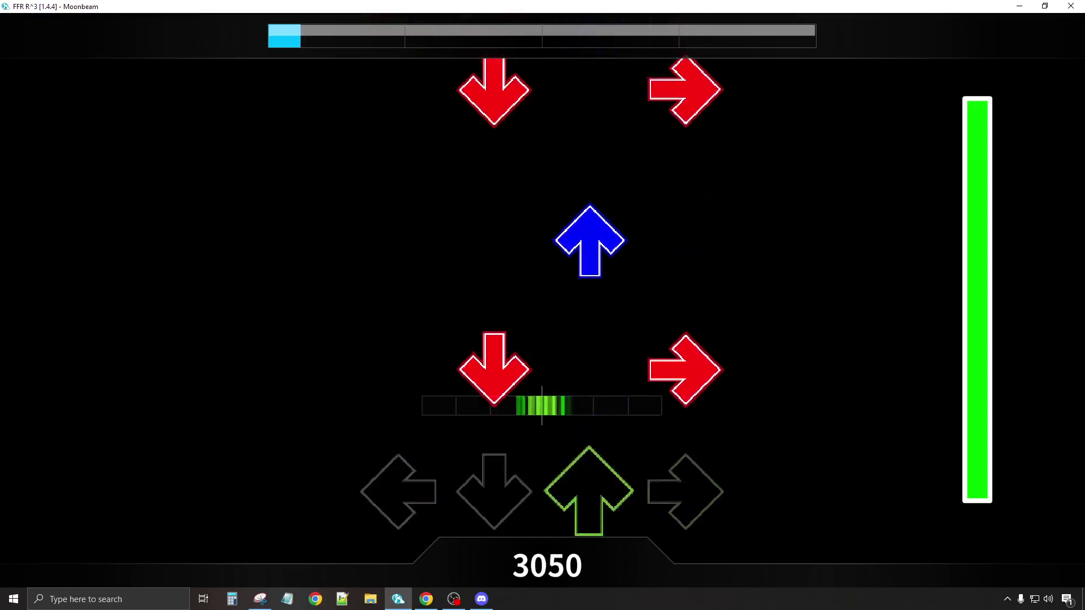
key("Down")
key("Right")
key("Up")
key("Down")
key("Right")
key("Up")
key("Down")
key("Right")
key("Up")
key("Down")
key("Right")
key("Up")
key("Left")
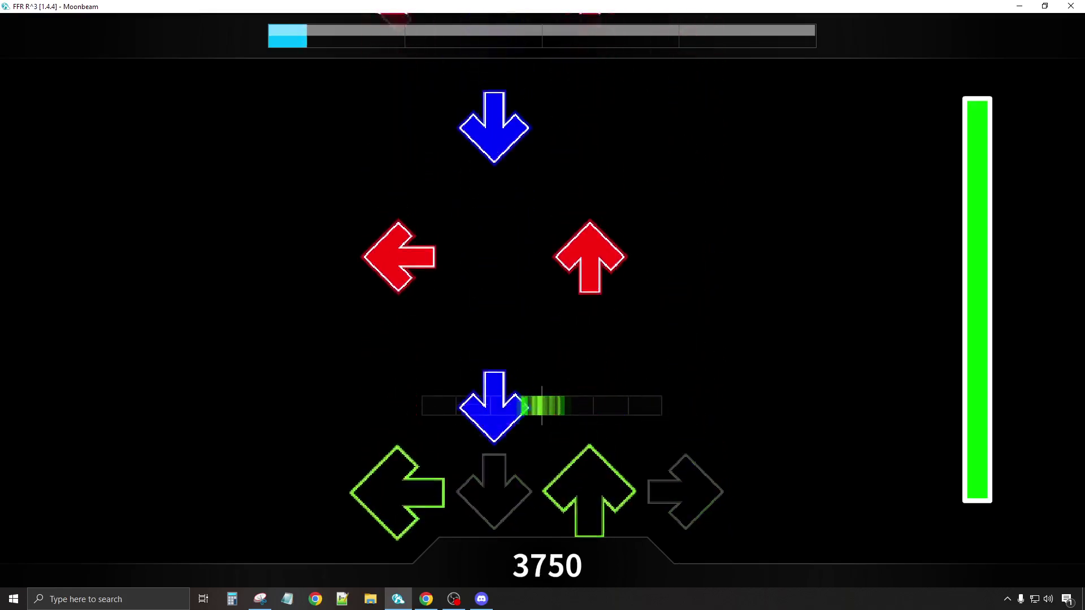
key("Down")
key("Up")
key("Left")
key("Up")
key("Down")
key("Down")
key("Right")
key("Left")
key("Right")
key("Down")
key("Right")
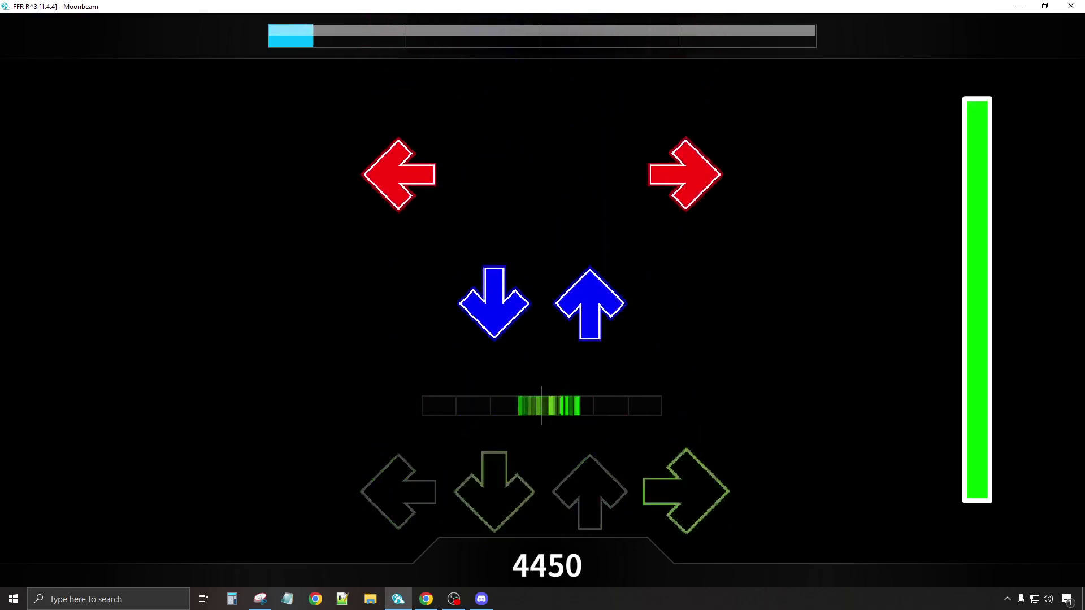
key("Down")
key("Up")
key("Left")
key("Right")
key("Left")
key("Up")
key("Left")
key("Up")
key("Left")
key("Right")
key("Up")
key("Down")
key("Left")
key("Right")
key("Down")
key("Right")
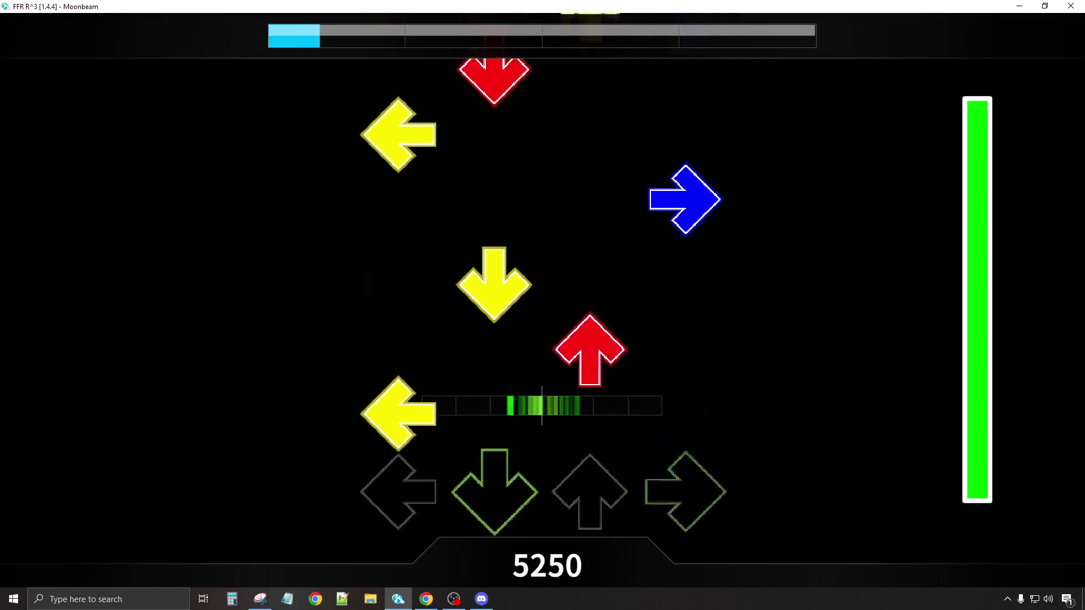
key("Left")
key("Up")
key("Down")
key("Right")
key("Left")
key("Down")
key("Up")
key("Right")
key("Down")
key("Left")
key("Right")
key("Down")
key("Up")
key("Left")
key("Up")
key("Down")
key("Right")
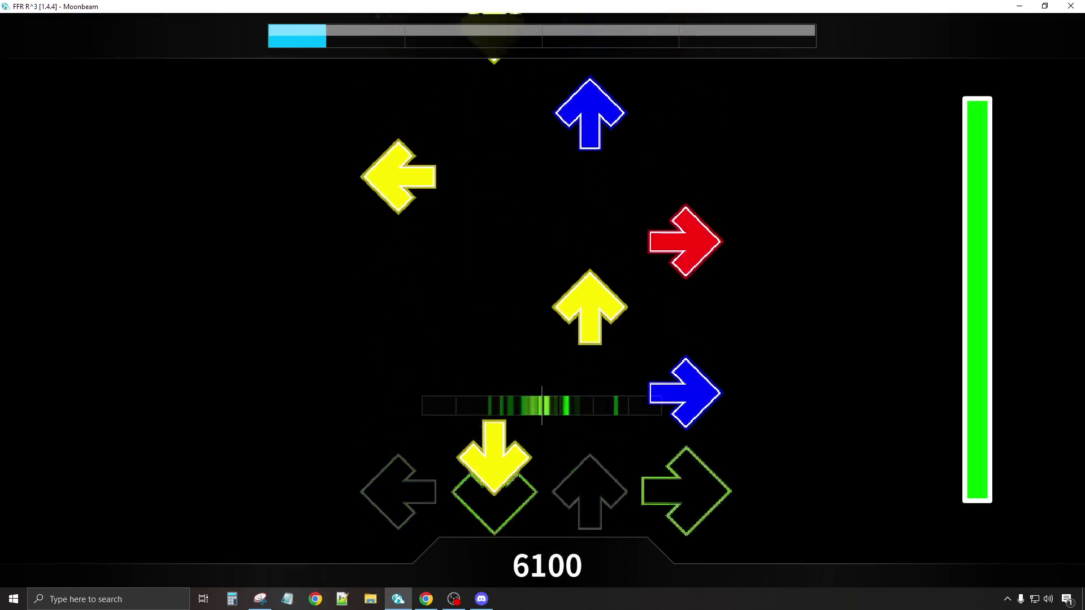
key("Down")
key("Right")
key("Up")
key("Right")
key("Left")
key("Up")
key("Down")
key("Right")
key("Left")
key("Down")
key("Up")
key("Right")
key("Up")
key("Down")
key("Left")
key("Right")
key("Left")
key("Down")
key("Up")
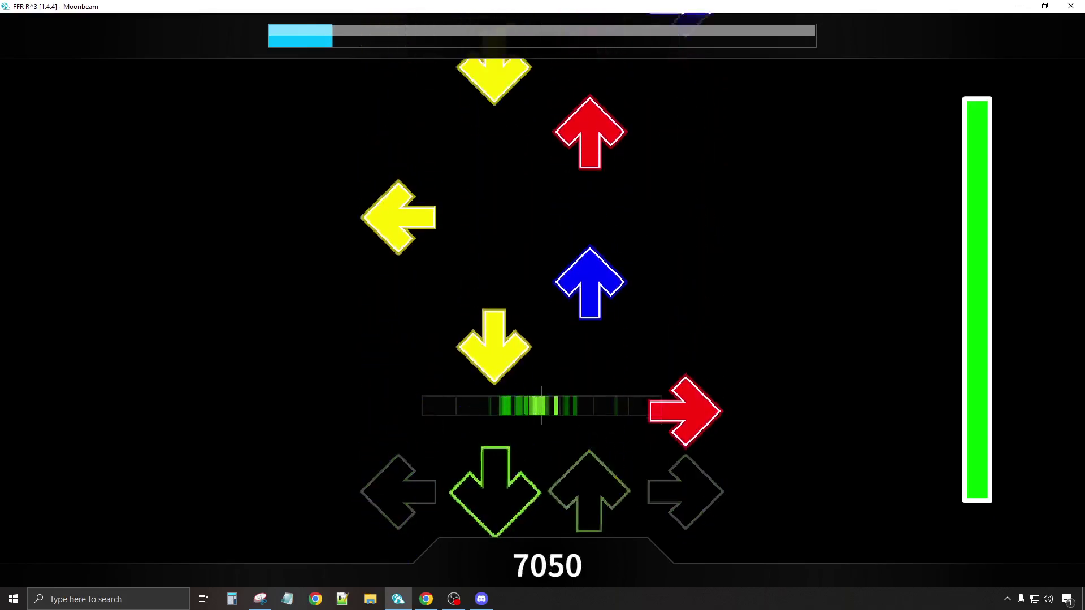
key("Right")
key("Down")
key("Up")
key("Left")
key("Up")
key("Down")
key("Right")
key("Up")
key("Down")
key("Left")
key("Up")
key("Down")
key("Right")
key("Left")
key("Up")
key("Left")
key("Down")
key("Left")
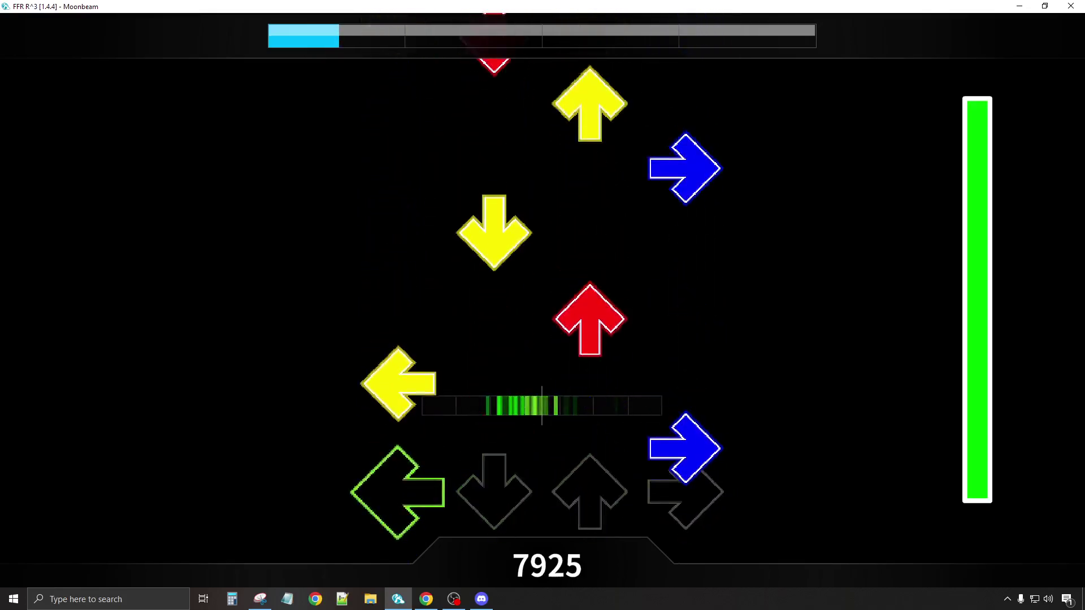
Step: Keep playing Moonbeam with the imported noteskin, hitting each left, down, up and right arrow as it reaches its matching receptor
key("Right")
key("Left")
key("Up")
key("Down")
key("Right")
key("Down")
key("Left")
key("Up")
key("Left")
key("Right")
key("Down")
key("Right")
key("Down")
key("Up")
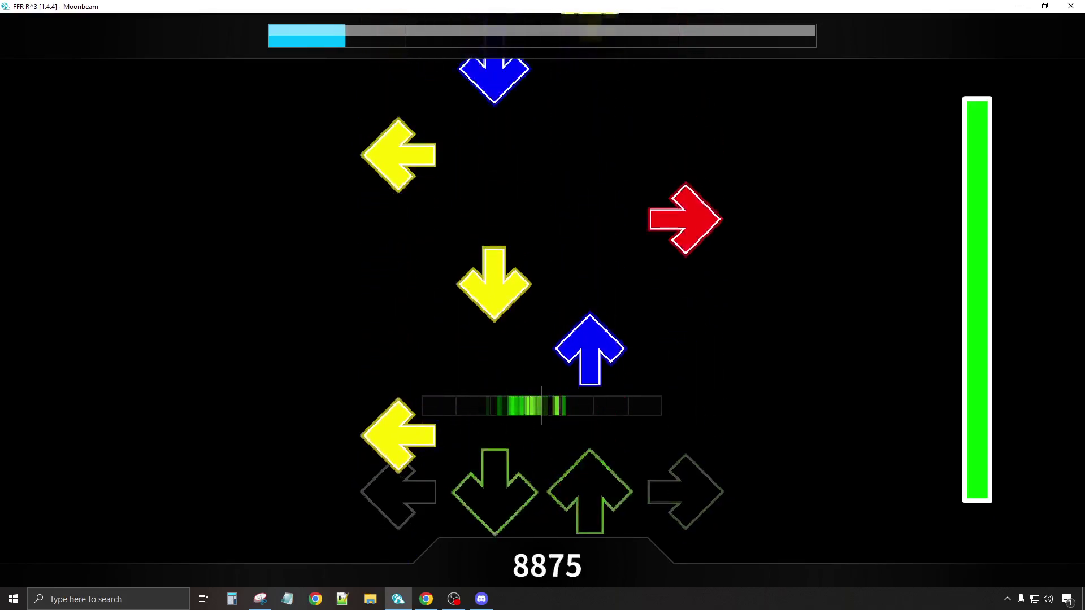
key("Left")
key("Up")
key("Down")
key("Right")
key("Left")
key("Down")
key("Up")
key("Right")
key("Up")
key("Down")
key("Left")
key("Right")
key("Up")
key("Down")
key("Left")
key("Up")
key("Down")
key("Right")
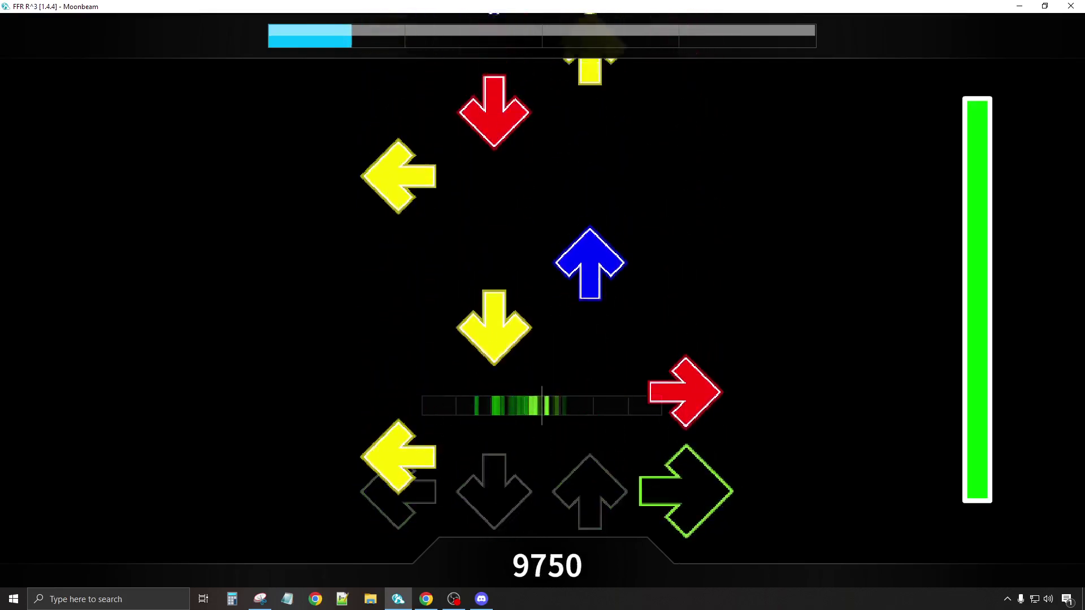
key("Left")
key("Right")
key("Down")
key("Up")
key("Left")
key("Right")
key("Up")
key("Down")
key("Left")
key("Up")
key("Right")
key("Down")
key("Up")
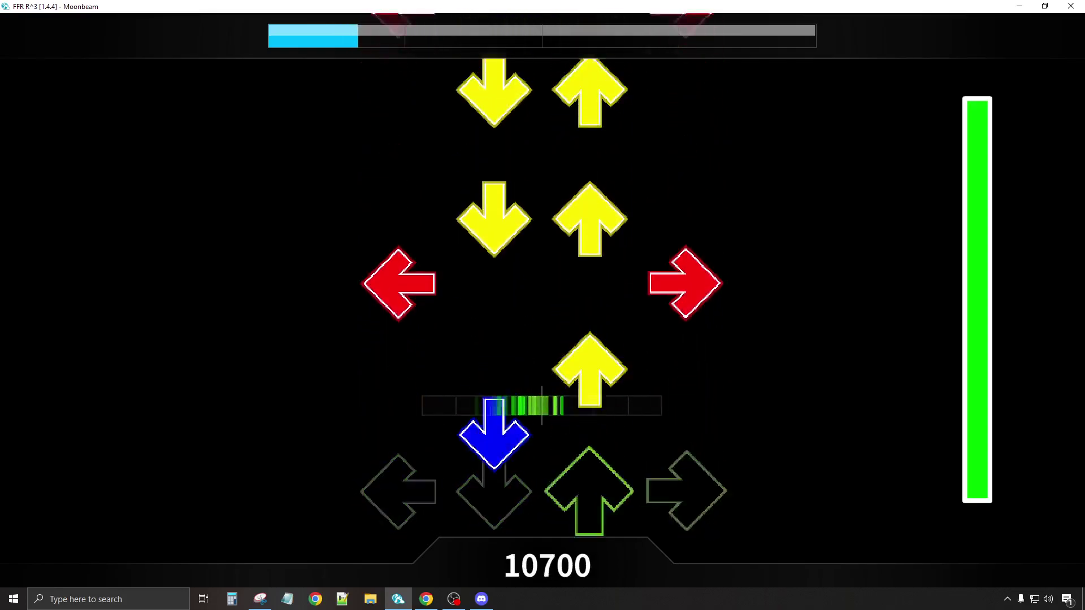
key("Down")
key("Left")
key("Right")
key("Up")
key("Down")
key("Up")
key("Left")
key("Right")
key("Down")
key("Up")
key("Down")
key("Right")
key("Left")
key("Down")
key("Up")
key("Left")
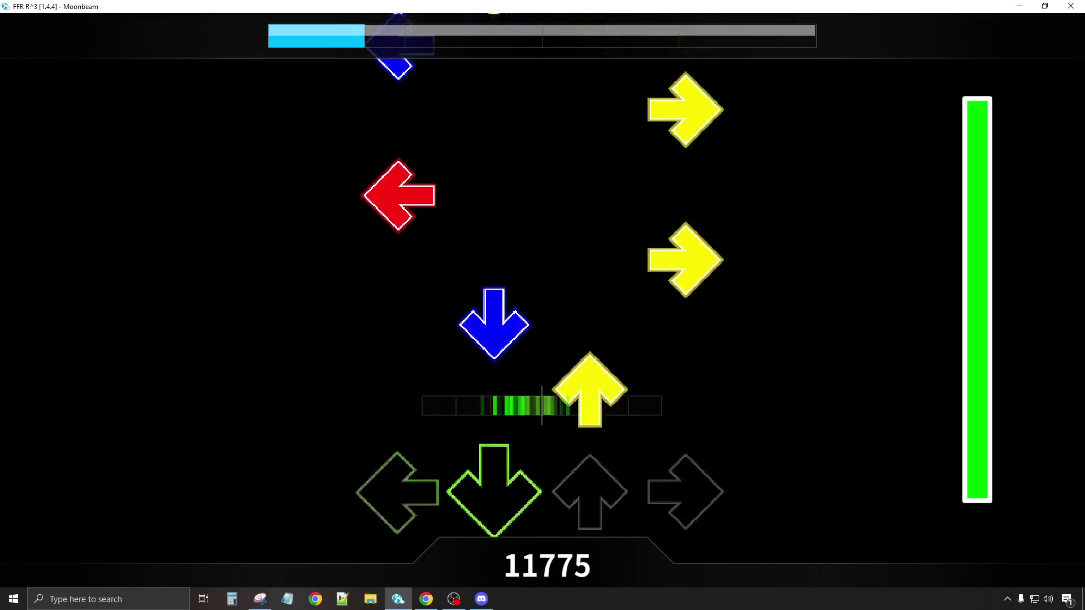
key("Up")
key("Down")
key("Left")
key("Down")
key("Right")
key("Right")
key("Down")
key("Up")
key("Down")
key("Right")
key("Up")
key("Down")
key("Left")
key("Right")
key("Down")
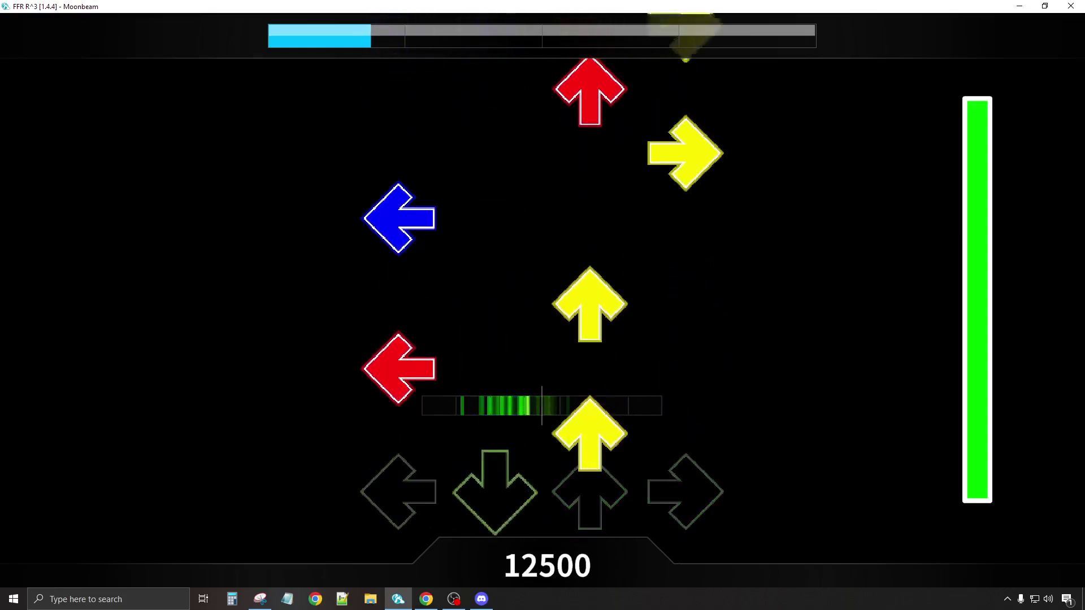
key("Up")
key("Left")
key("Up")
key("Left")
key("Right")
key("Up")
key("Right")
key("Left")
key("Down")
key("Left")
key("Down")
key("Right")
key("Up")
key("Right")
key("Up")
key("Down")
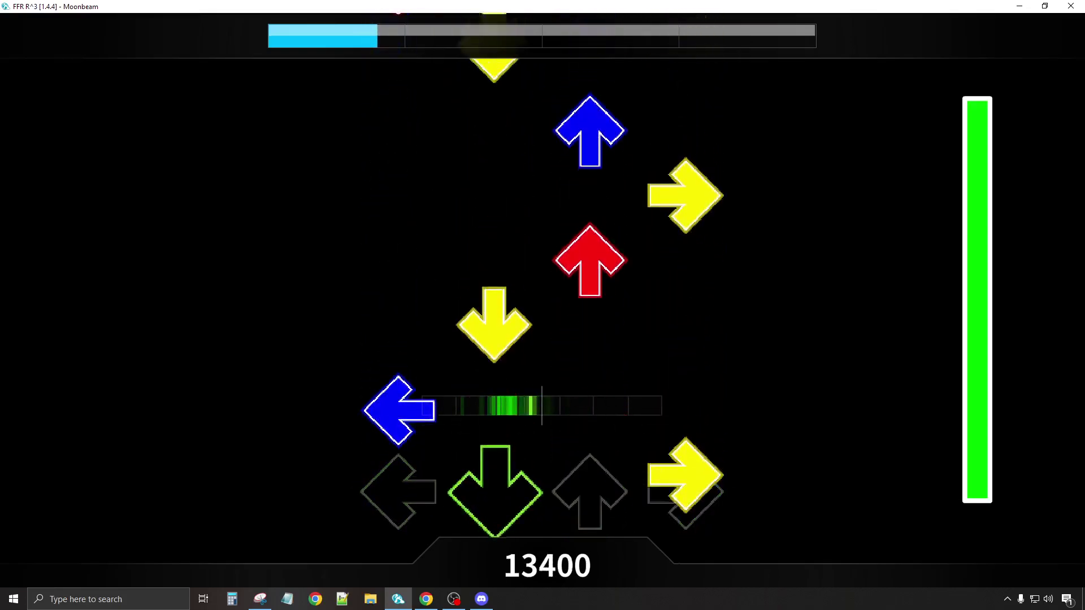
key("Left")
key("Down")
key("Right")
key("Up")
key("Down")
key("Up")
key("Down")
key("Right")
key("Down")
key("Up")
key("Left")
key("Down")
key("Left")
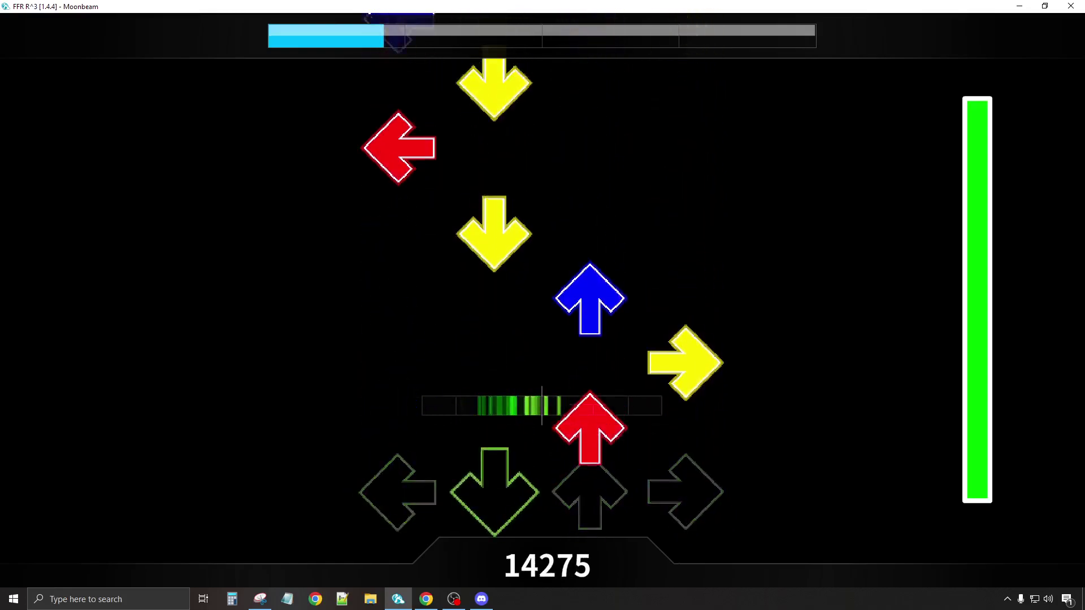
key("Up")
key("Right")
key("Up")
key("Down")
key("Left")
key("Down")
key("Left")
key("Up")
key("Right")
key("Left")
key("Up")
key("Down")
key("Down")
key("Up")
key("Left")
key("Right")
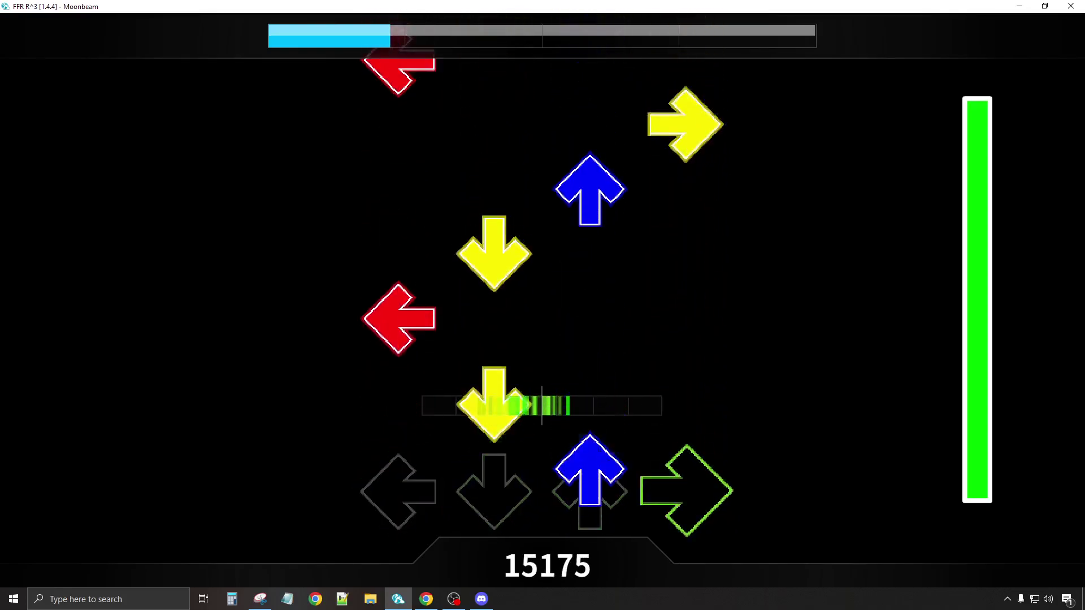
key("Up")
key("Down")
key("Left")
key("Down")
key("Left")
key("Right")
key("Up")
key("Down")
key("Down")
key("Up")
key("Right")
key("Up")
key("Down")
key("Left")
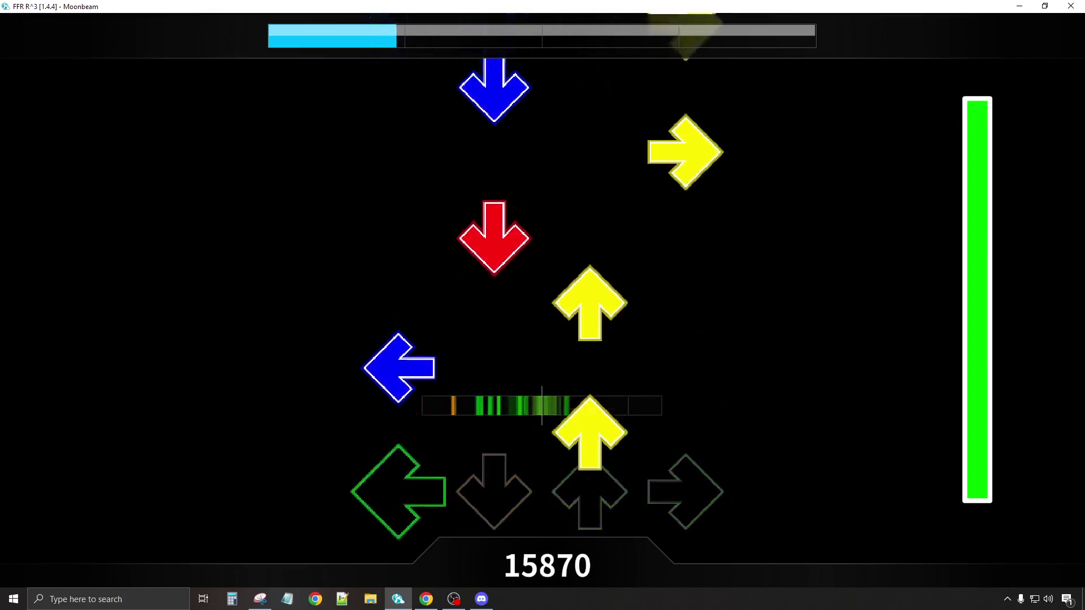
key("Up")
key("Left")
key("Down")
key("Down")
key("Right")
key("Down")
key("Up")
key("Down")
key("Right")
key("Left")
key("Down")
key("Up")
key("Right")
key("Down")
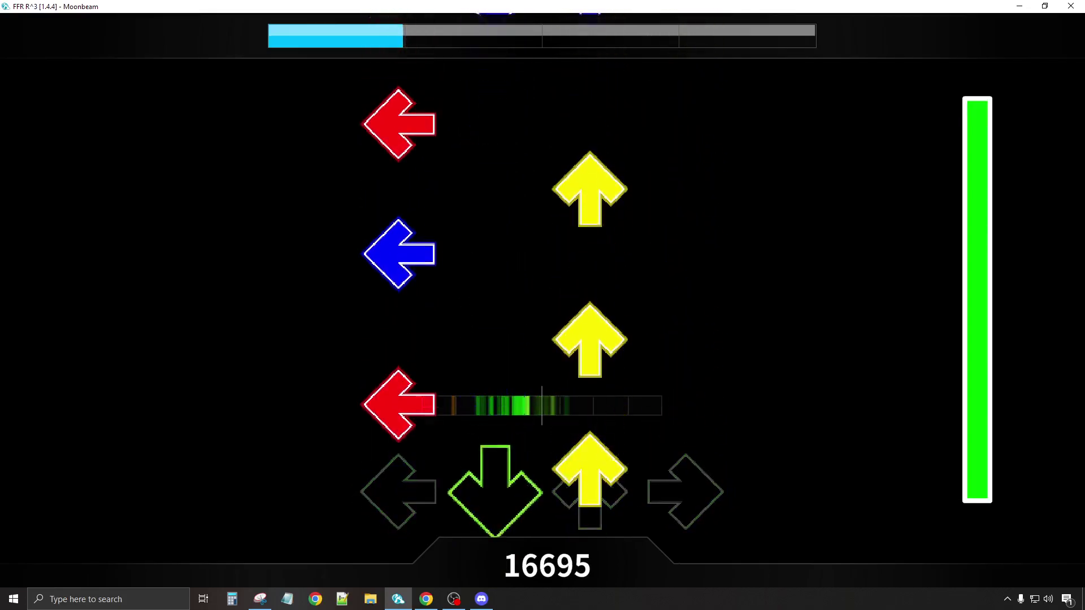
key("Up")
key("Left")
key("Up")
key("Left")
key("Up")
key("Left")
key("Down")
key("Up")
key("Right")
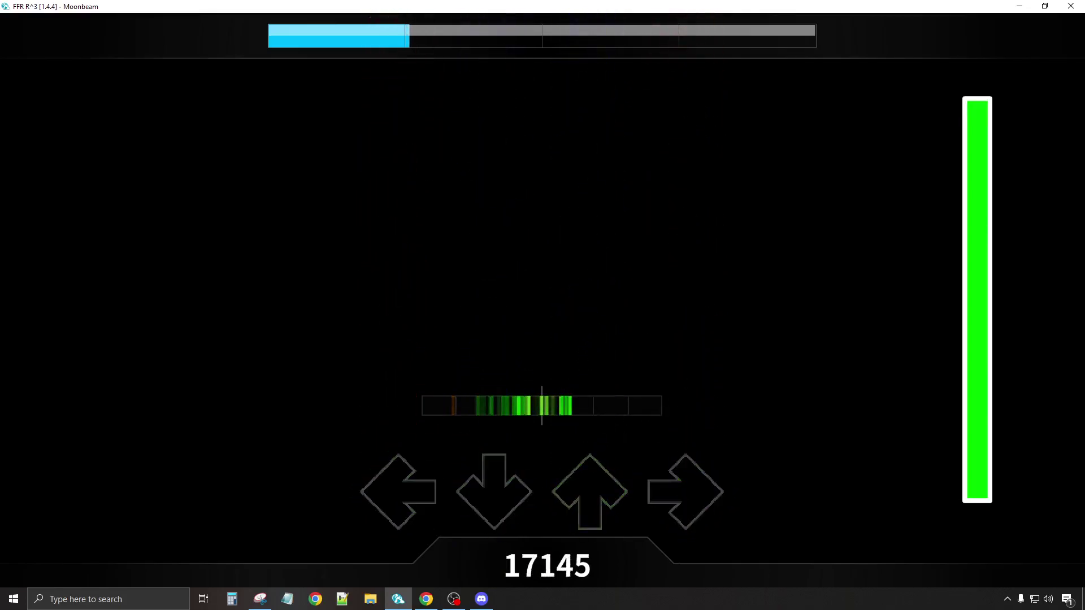